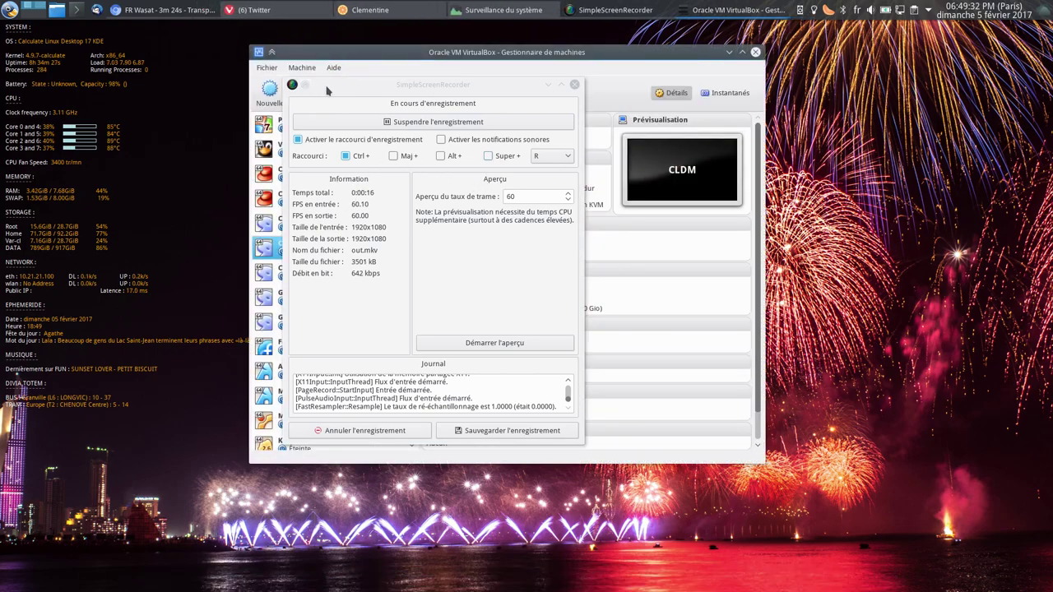
# Send the recorder window to the back and select the CLDC virtual machine.
pyautogui.middleClick(326, 91)
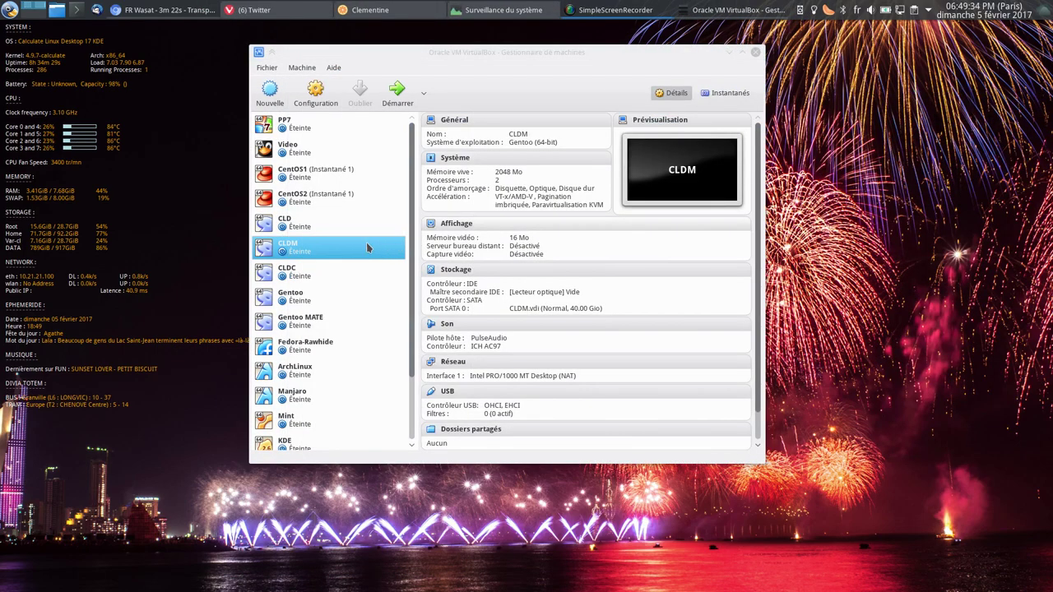
pyautogui.click(366, 271)
# Start CLDC and enlarge its display with Écran > Facteur d'échelle.
pyautogui.click(397, 85)
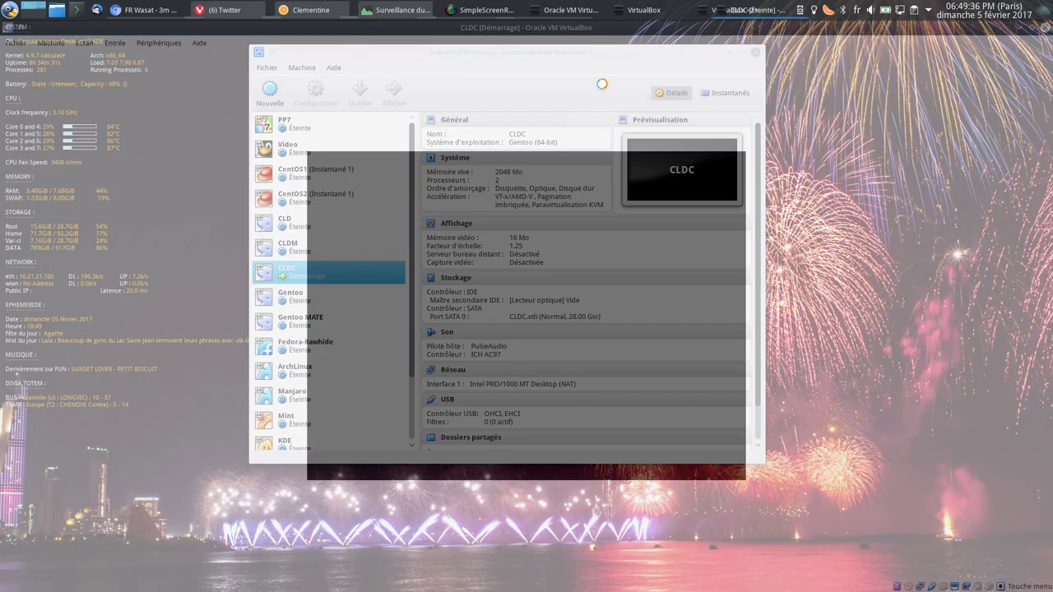
pyautogui.click(84, 43)
pyautogui.moveTo(115, 220)
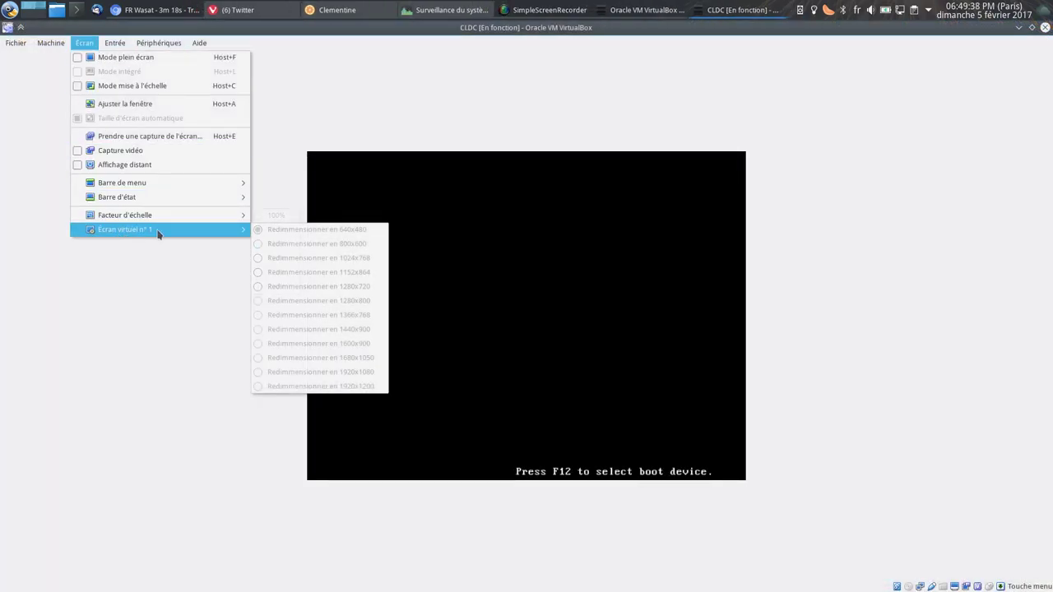
pyautogui.click(279, 214)
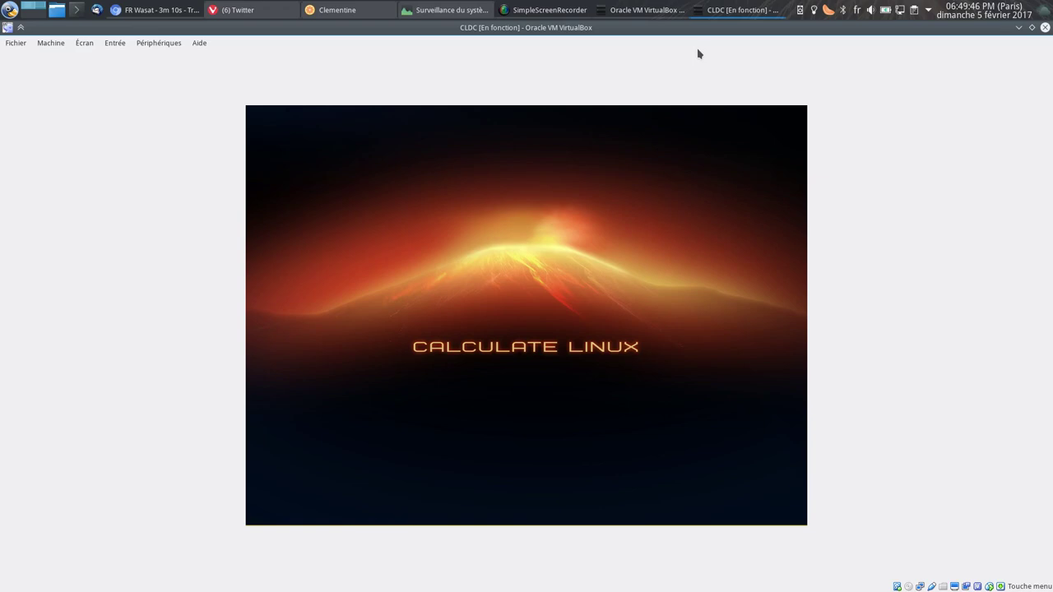
# Start the Video virtual machine from the VirtualBox Manager.
pyautogui.click(645, 10)
pyautogui.click(288, 149)
pyautogui.click(397, 92)
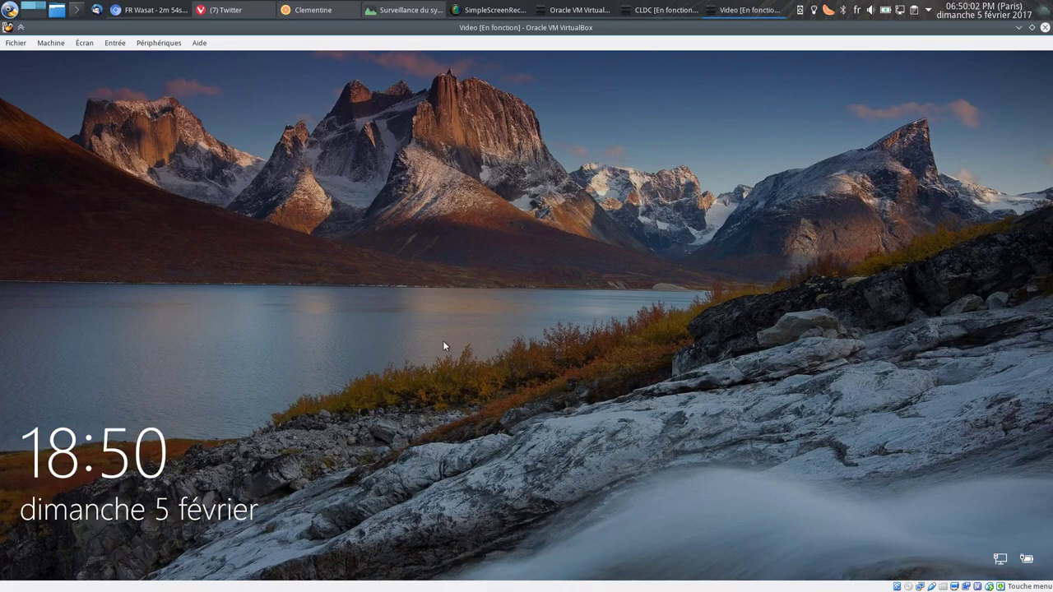
# Get past the Video machine's lock screen and sign in with the account password, correcting a typo.
pyautogui.click(444, 343)
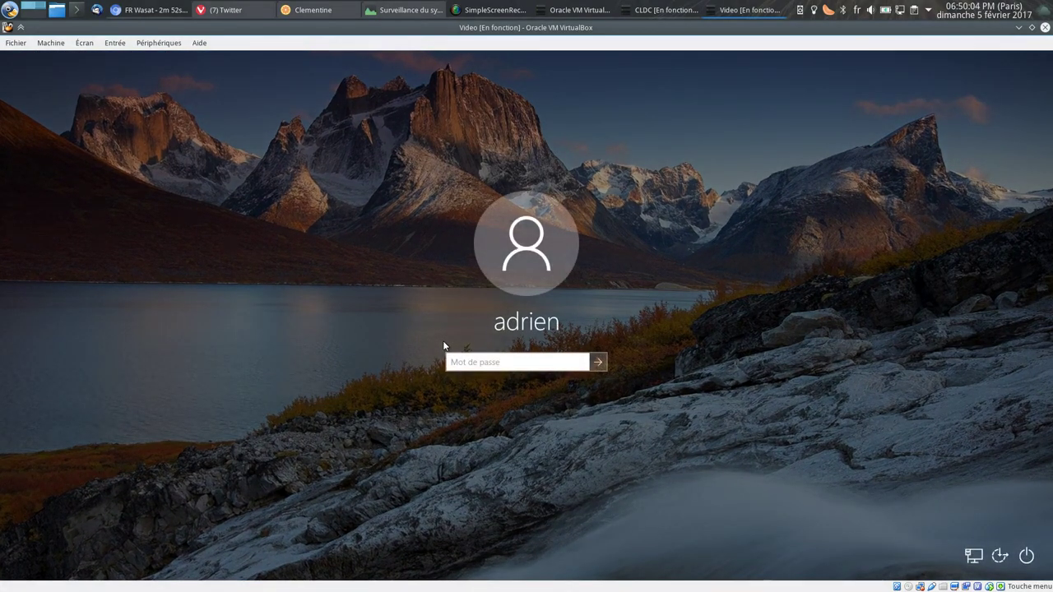
pyautogui.click(475, 367)
pyautogui.write('•••••••')
pyautogui.press('BackSpace')
pyautogui.press('BackSpace')
pyautogui.press('BackSpace')
pyautogui.press('BackSpace')
pyautogui.press('BackSpace')
pyautogui.press('BackSpace')
pyautogui.press('BackSpace')
pyautogui.write('•••')
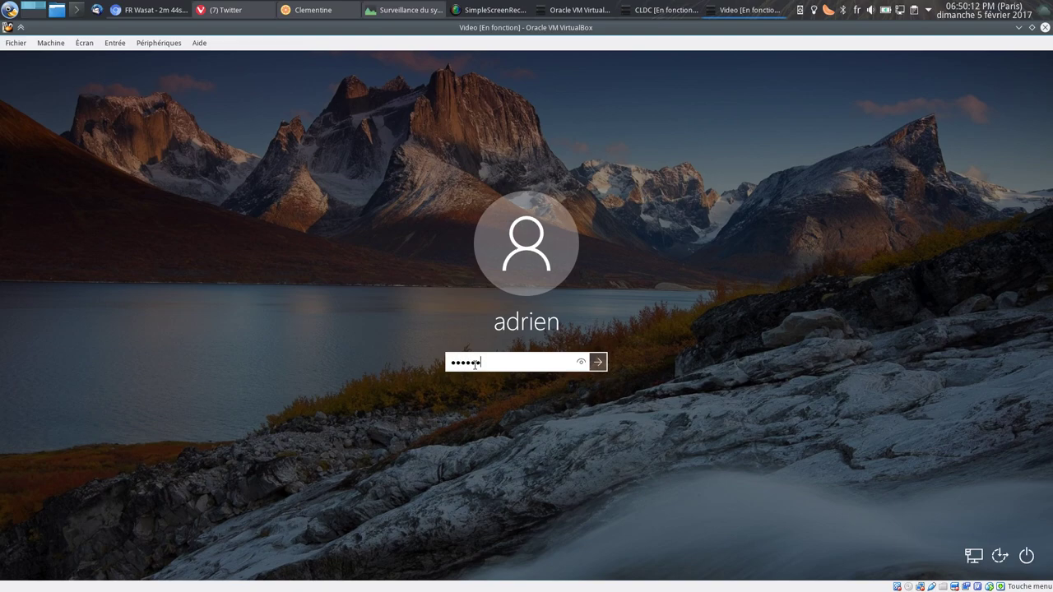
pyautogui.press('Return')
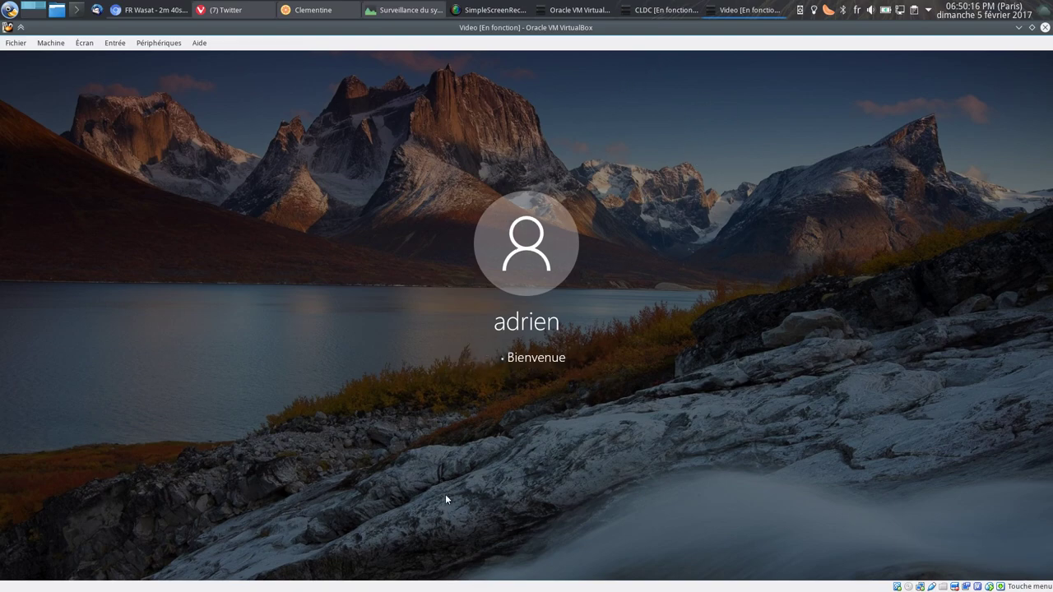
# Log in to the CLDC Linux desktop with its password.
pyautogui.click(662, 10)
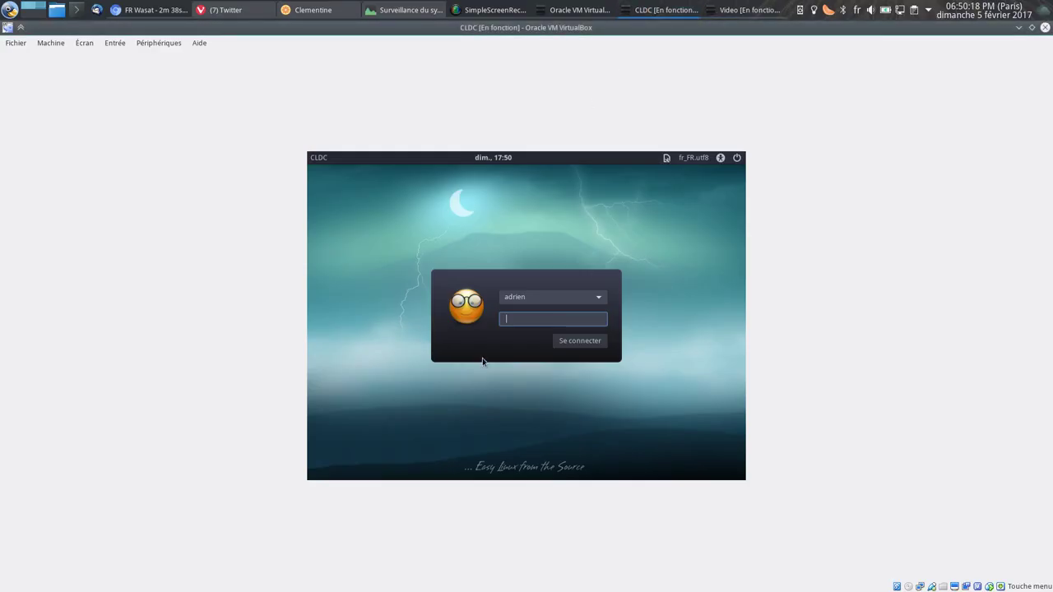
pyautogui.write('••••••••')
pyautogui.press('Return')
# Launch KRDC from the dock, minimize it, and switch to the Video machine.
pyautogui.moveTo(665, 11)
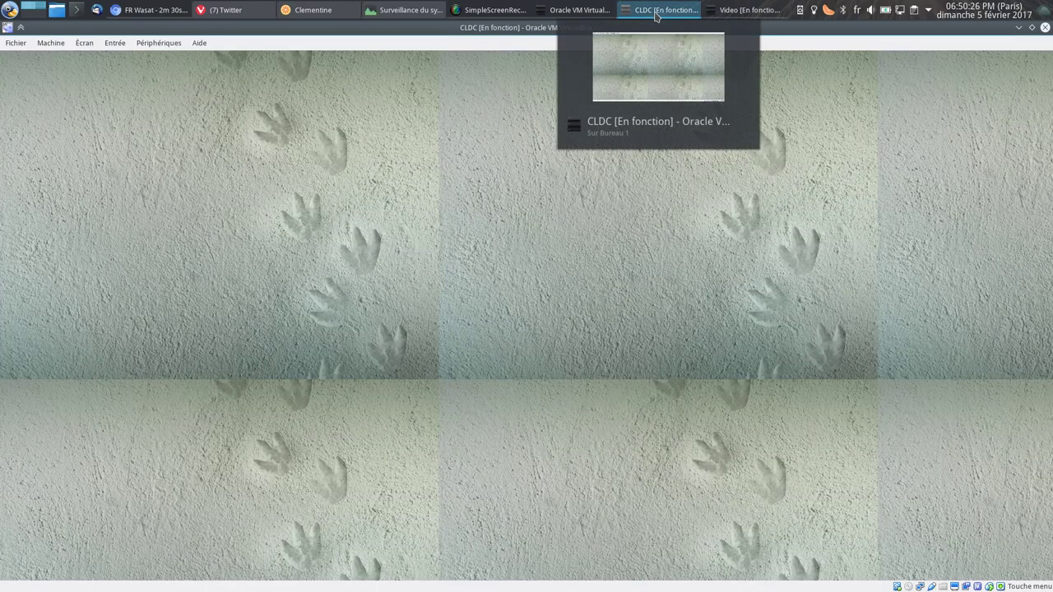
pyautogui.moveTo(709, 579)
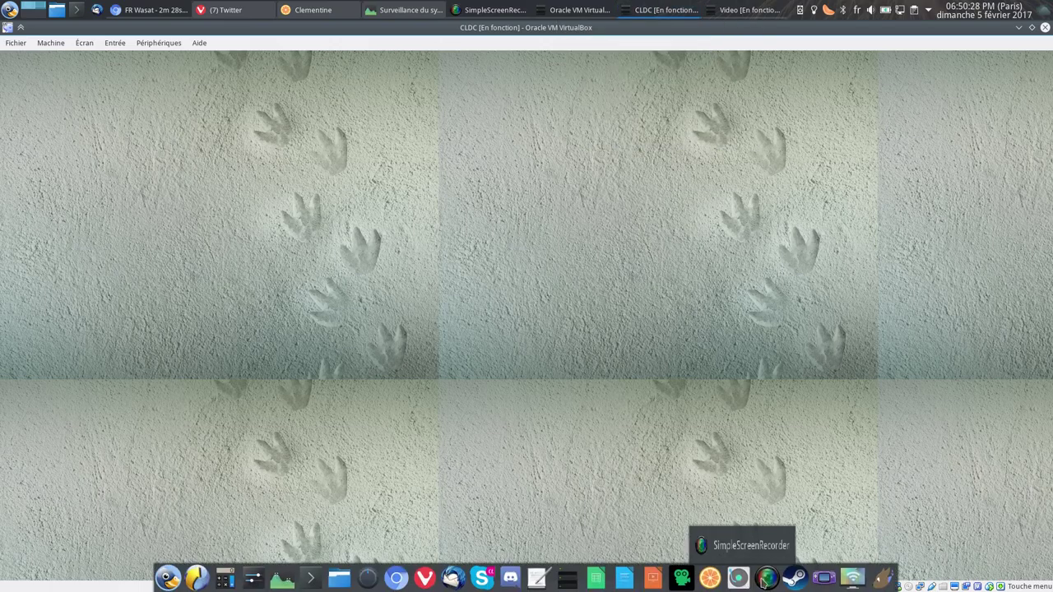
pyautogui.click(852, 578)
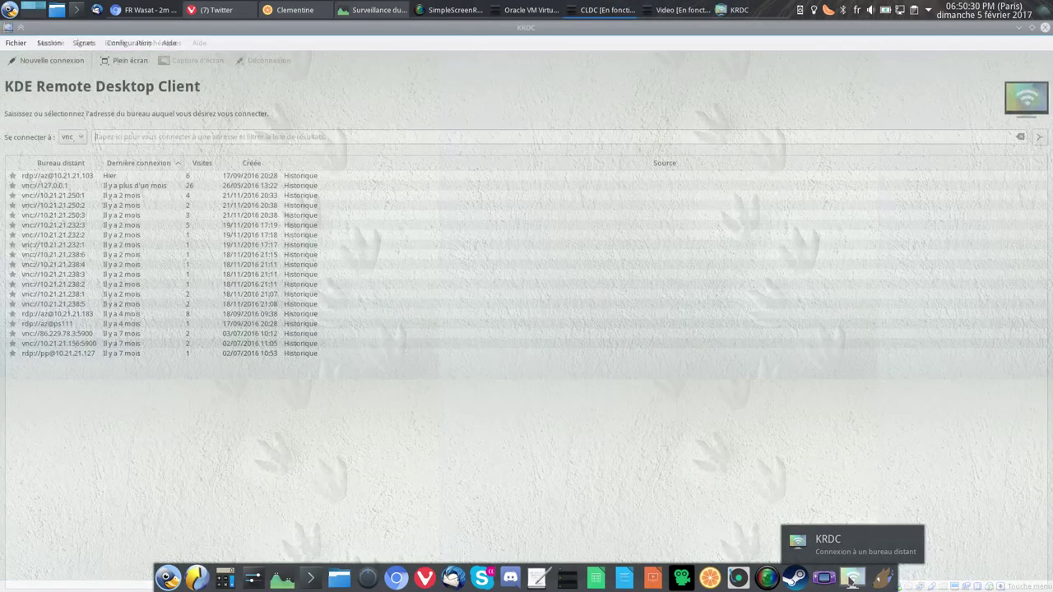
pyautogui.click(1019, 27)
pyautogui.moveTo(909, 586)
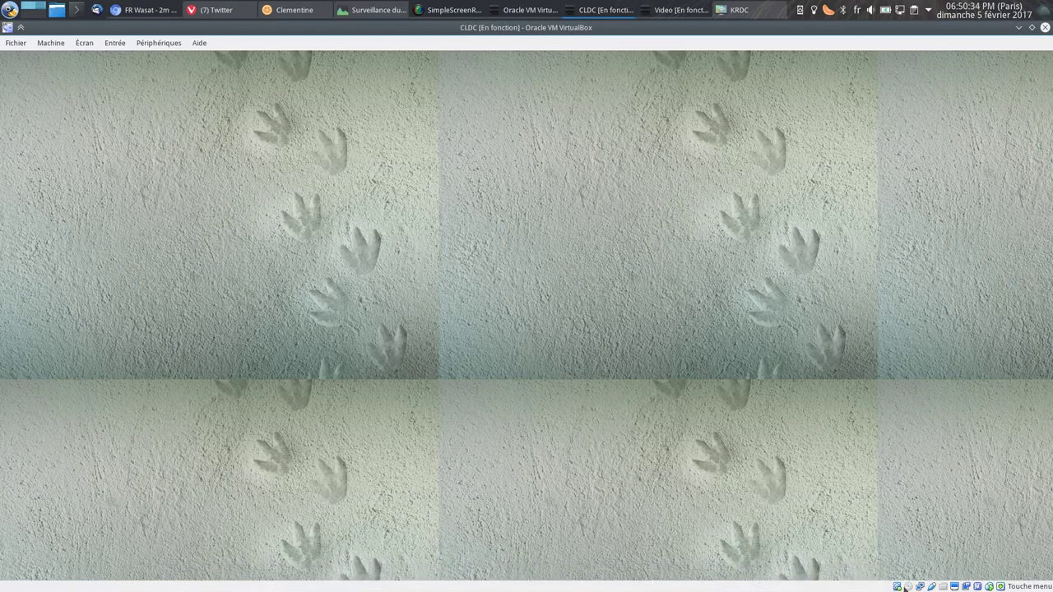
pyautogui.click(679, 10)
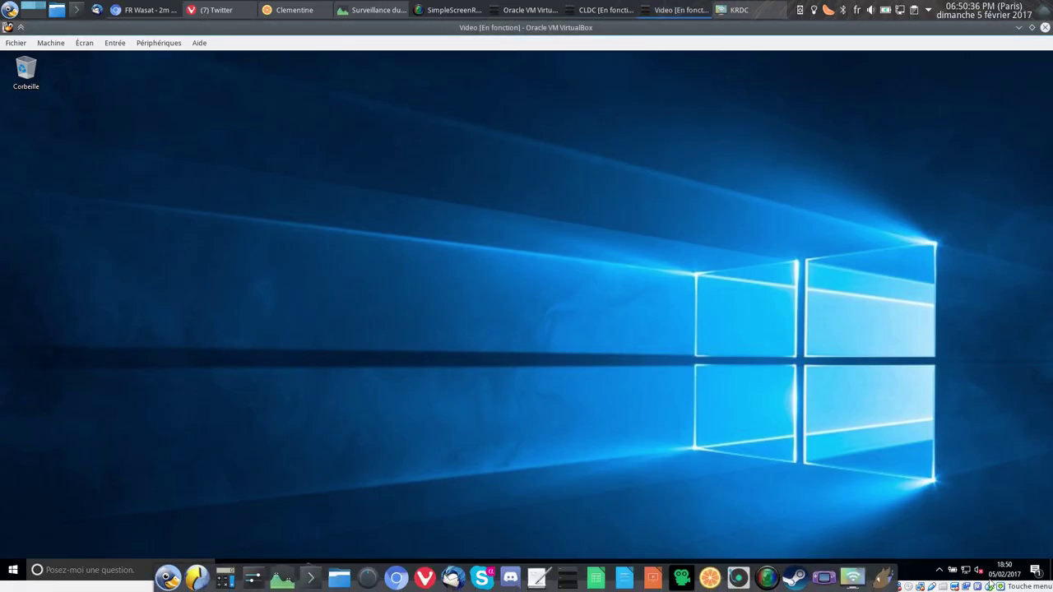
pyautogui.rightClick(931, 585)
pyautogui.click(954, 558)
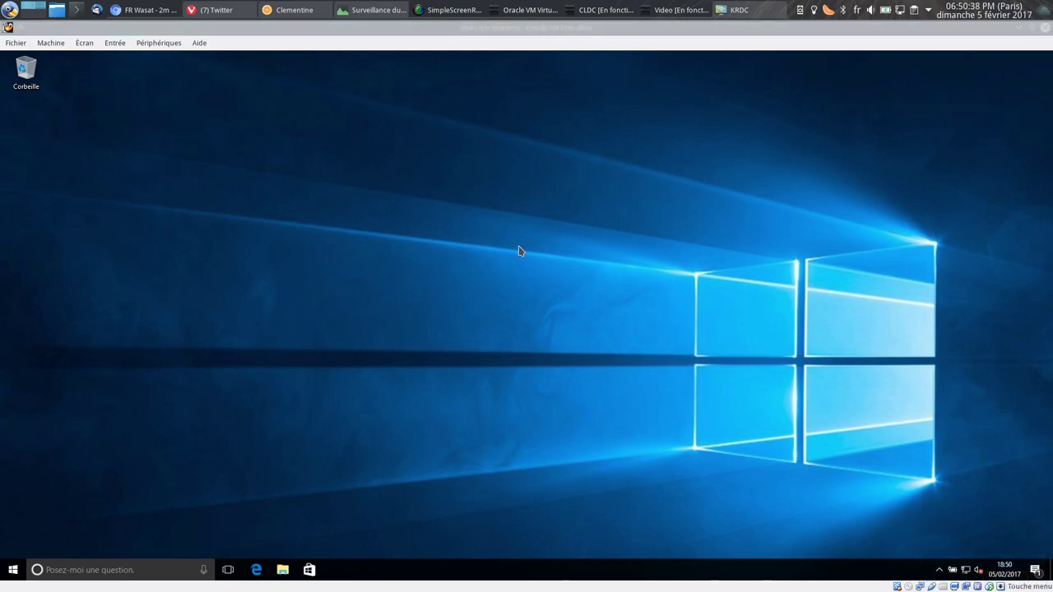
pyautogui.click(736, 408)
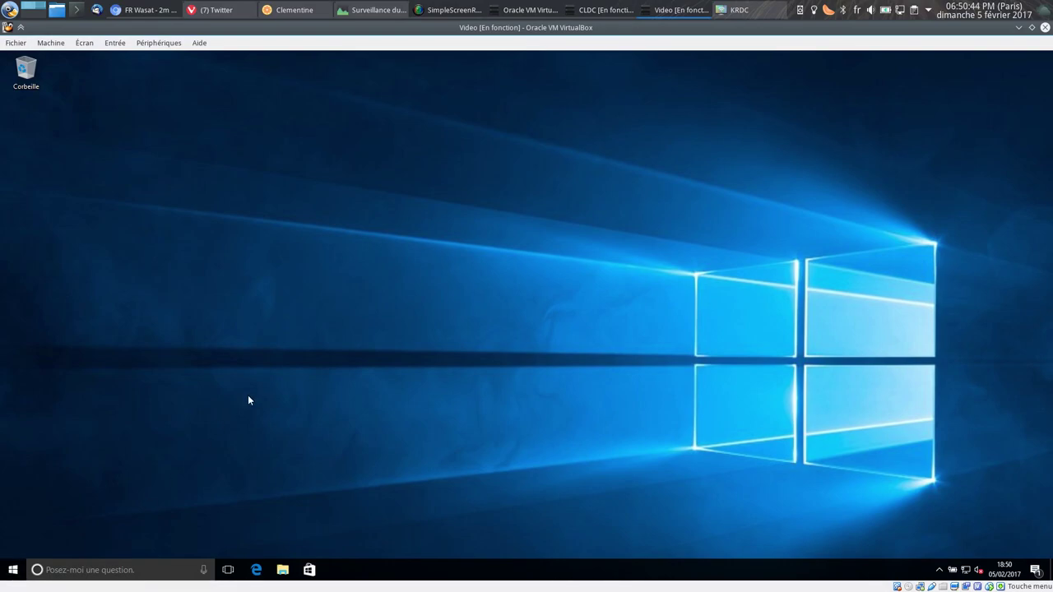
pyautogui.press('super+Pause')
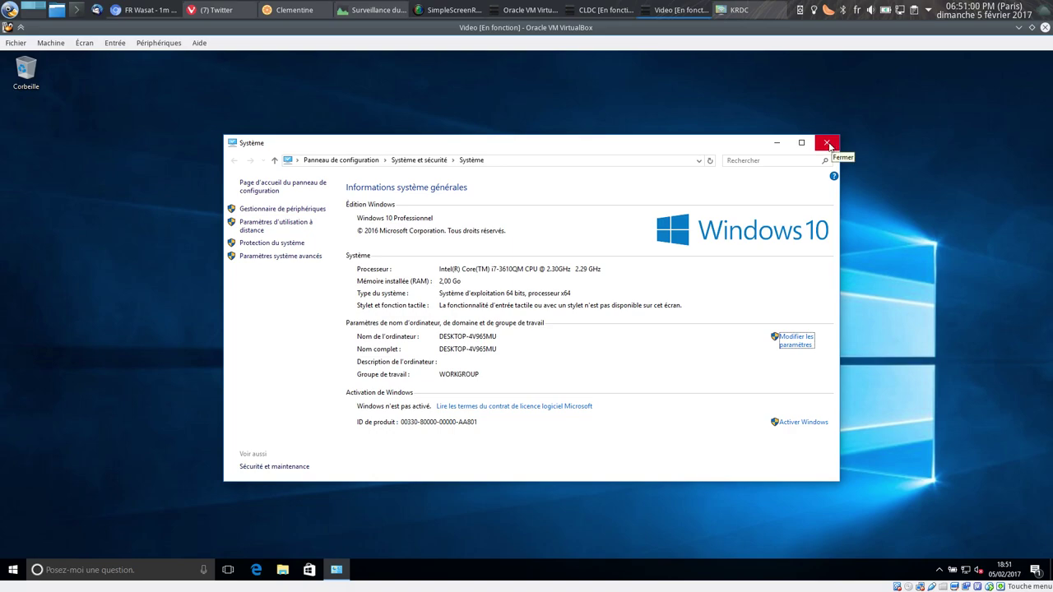
pyautogui.click(827, 144)
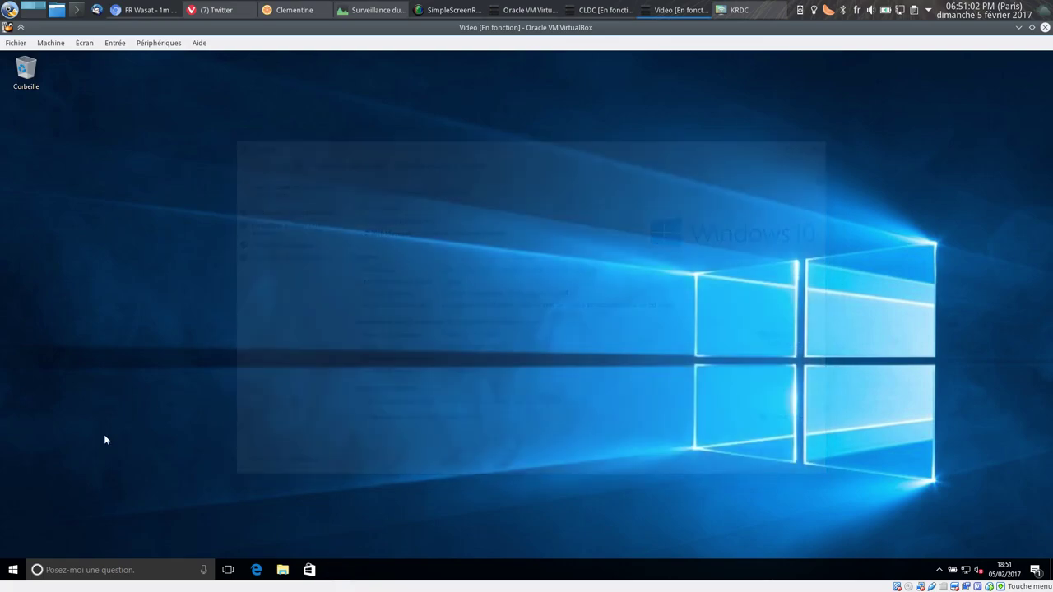
# Open a File Explorer window and briefly open Computer Management from Ce PC.
pyautogui.click(12, 569)
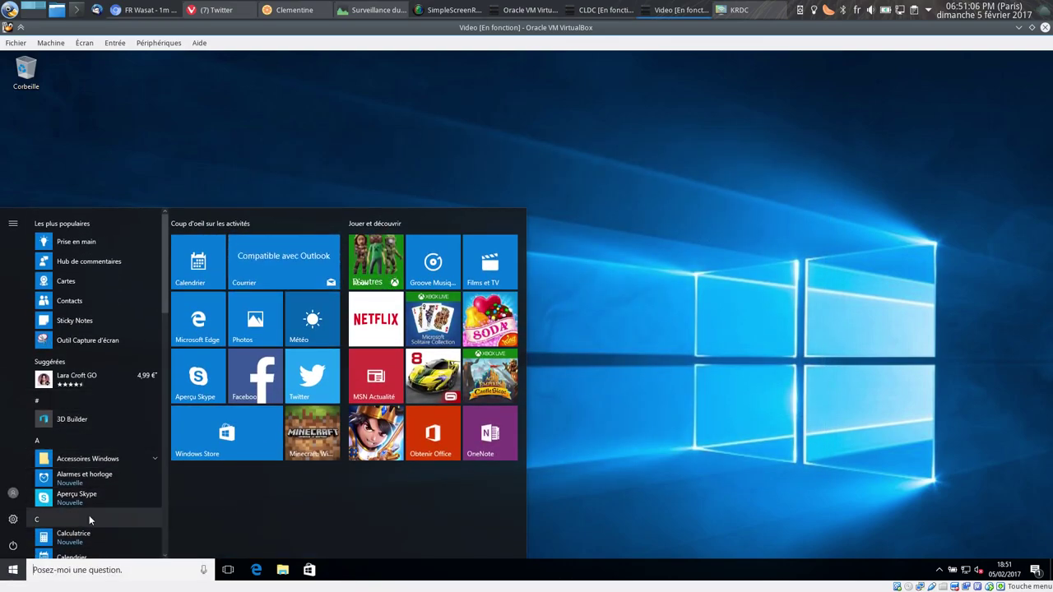
pyautogui.rightClick(286, 574)
pyautogui.click(265, 528)
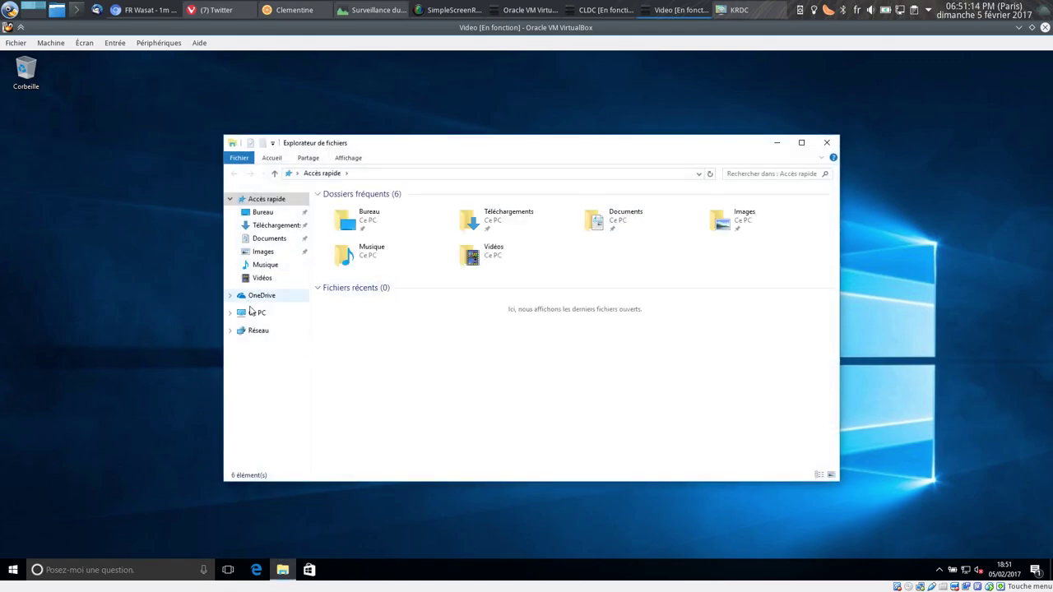
pyautogui.rightClick(251, 314)
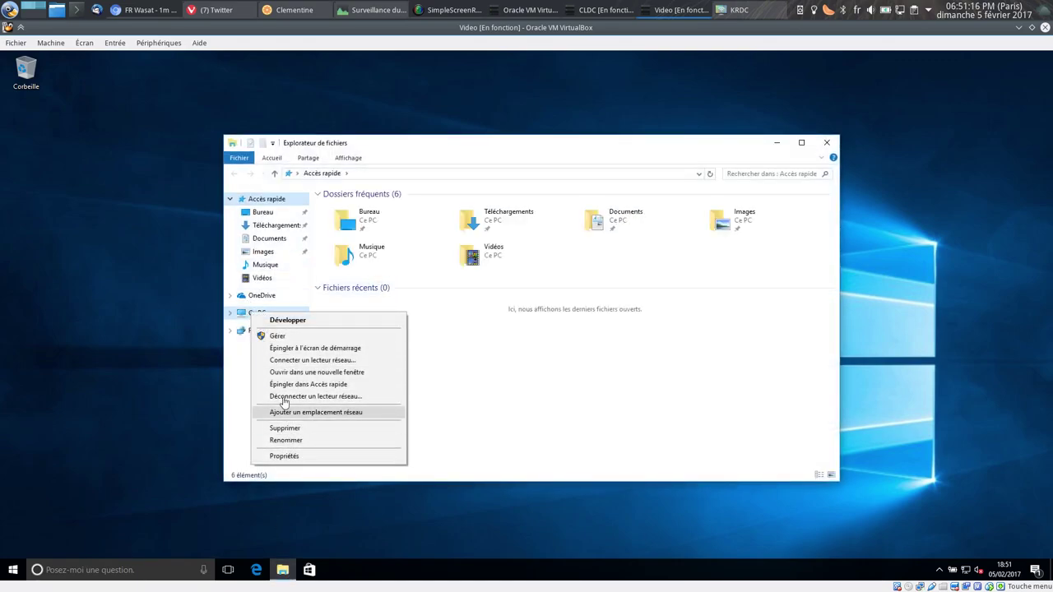
pyautogui.click(294, 337)
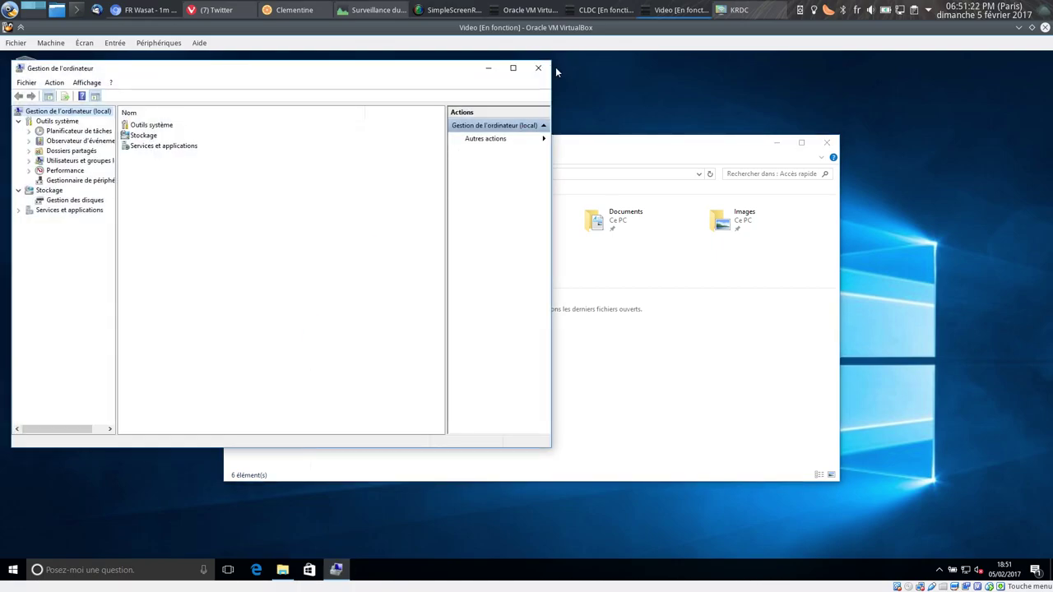
pyautogui.click(538, 68)
# Open Ce PC's Propriétés, close File Explorer and move the Système window up-left.
pyautogui.rightClick(258, 315)
pyautogui.click(276, 461)
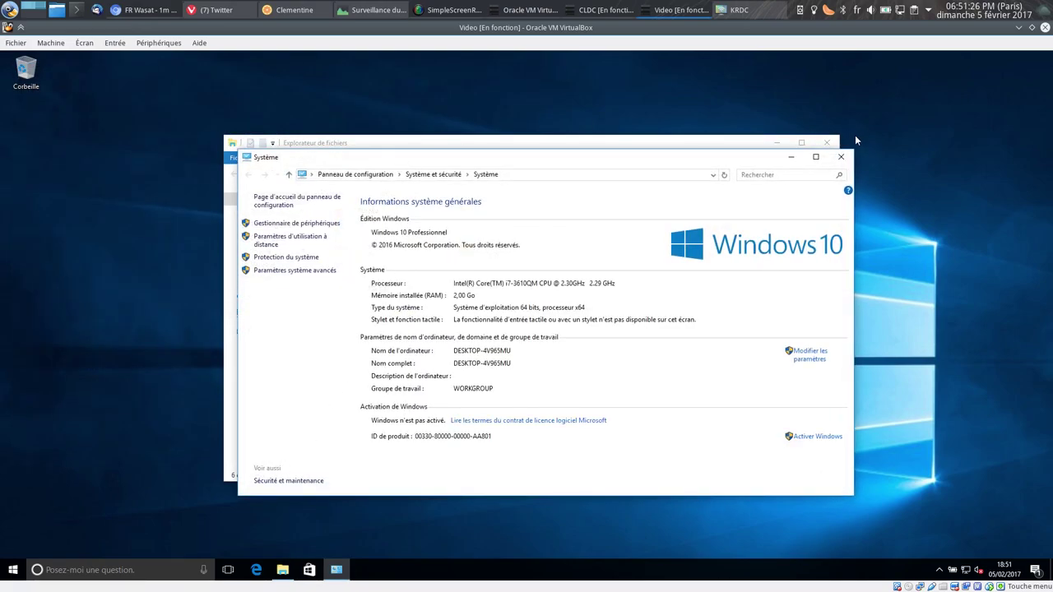
pyautogui.click(827, 142)
pyautogui.moveTo(705, 153); pyautogui.dragTo(666, 124)
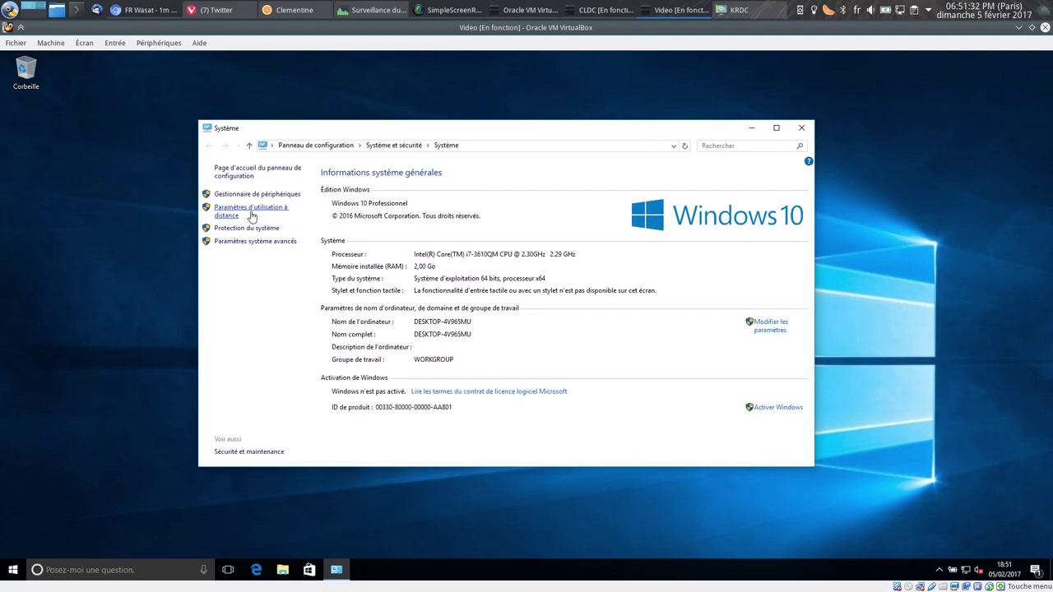
# Allow remote desktop connections to this computer and apply the setting.
pyautogui.click(252, 216)
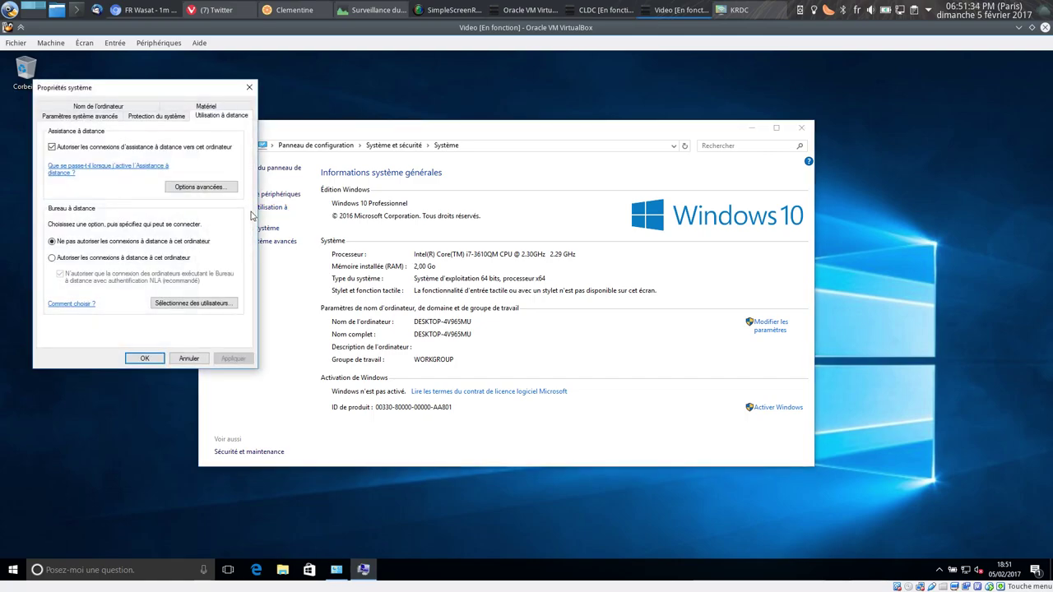
pyautogui.click(98, 258)
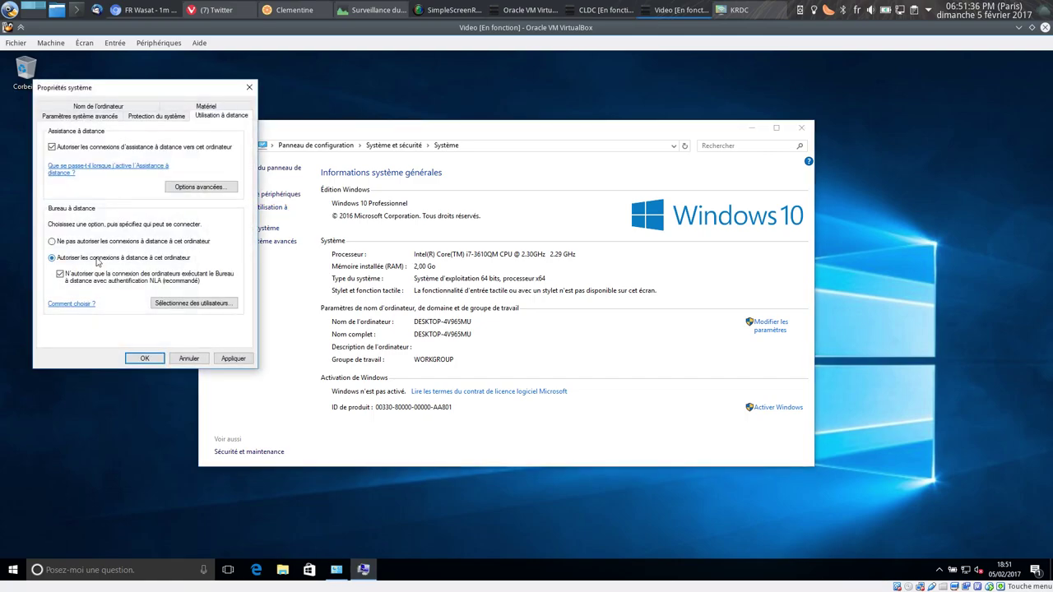
pyautogui.click(234, 358)
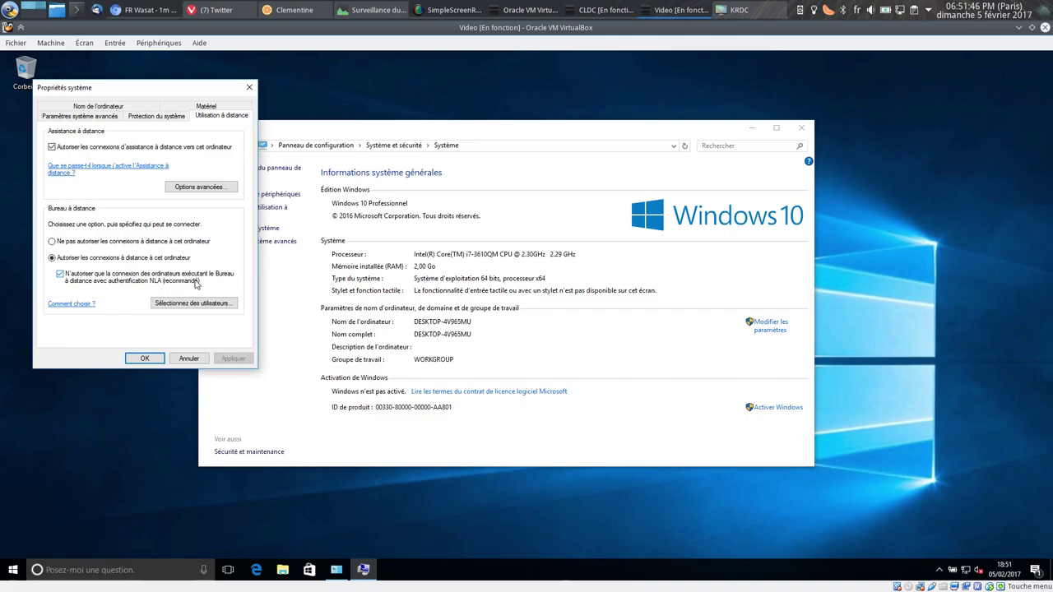
# Add a user account to the Remote Desktop Users list and apply the settings.
pyautogui.click(174, 303)
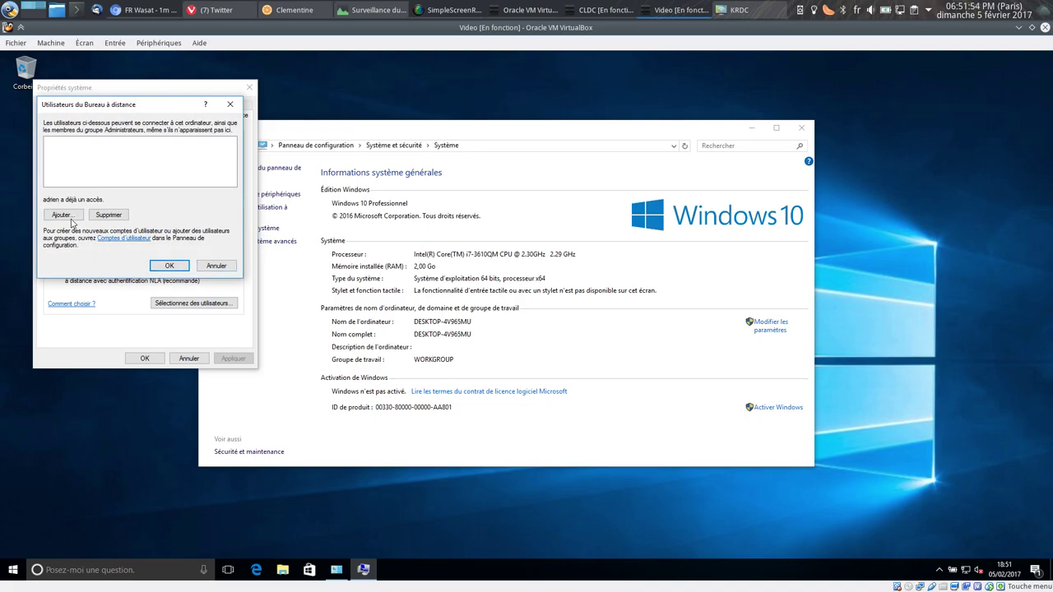
pyautogui.click(64, 216)
pyautogui.write('adre')
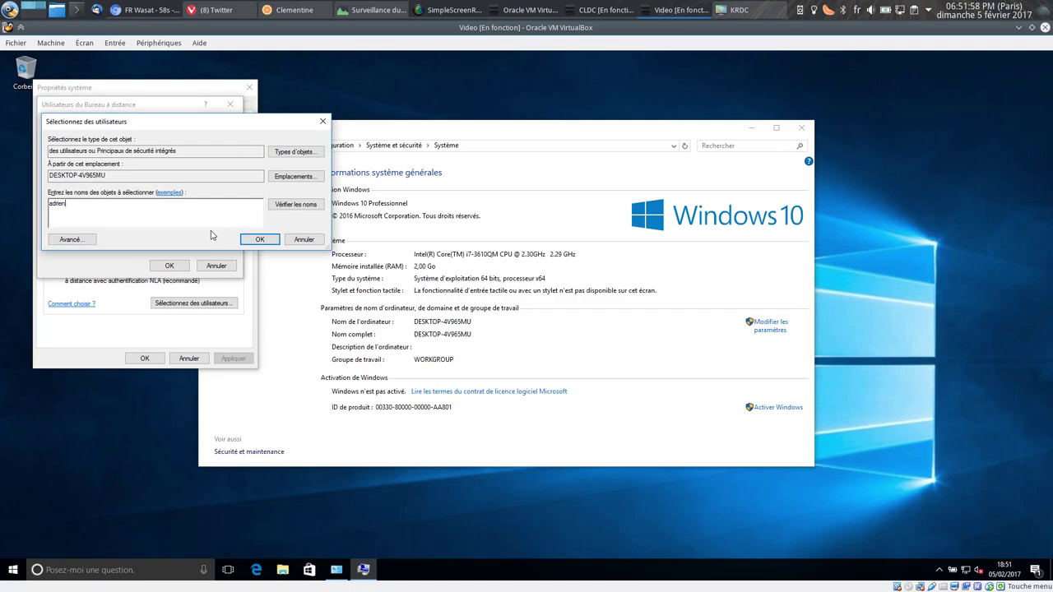
pyautogui.write('en')
pyautogui.click(296, 204)
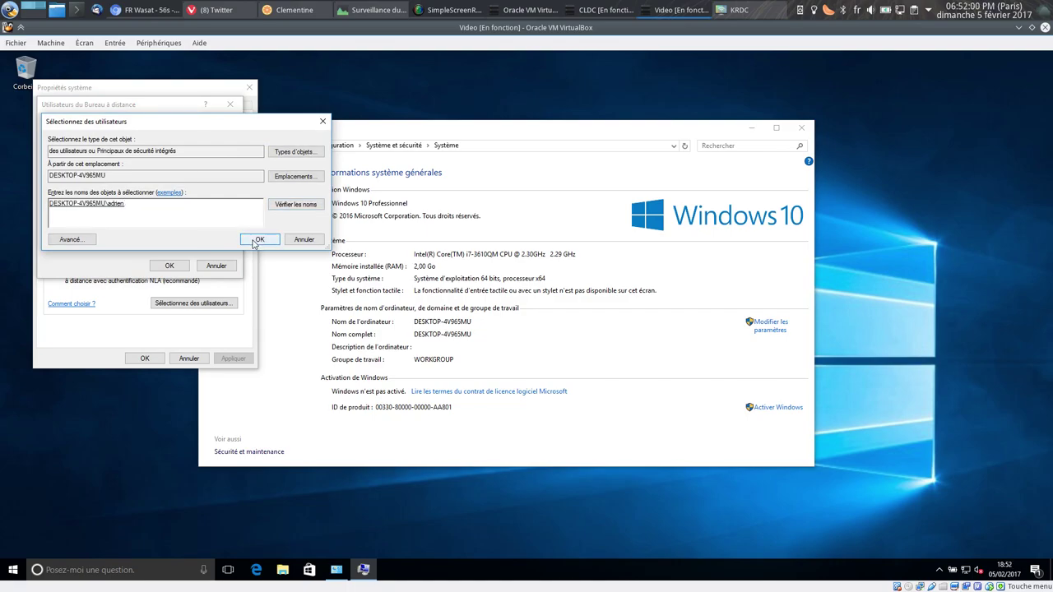
pyautogui.click(261, 241)
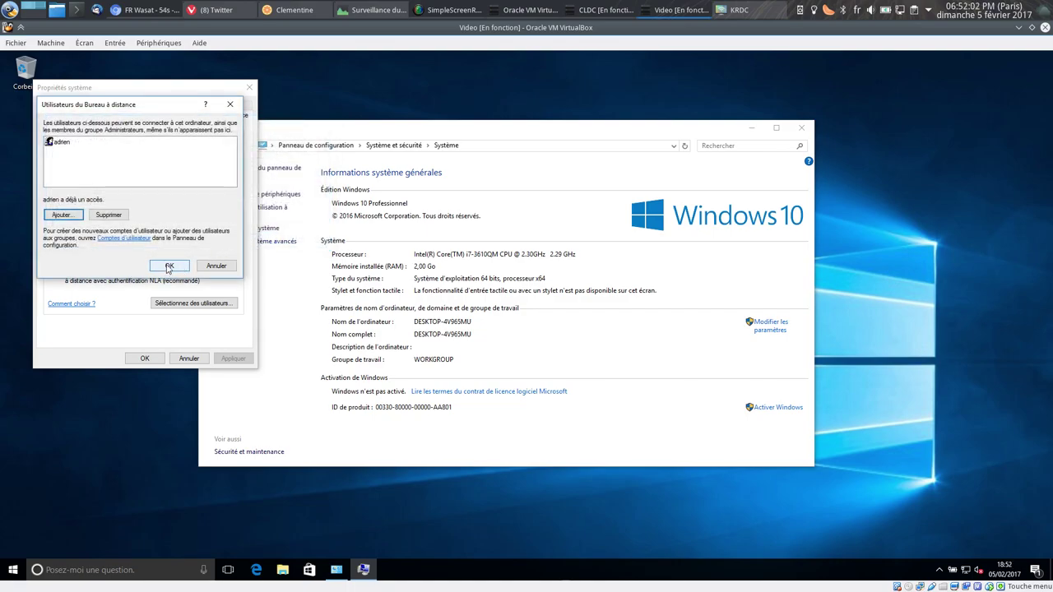
pyautogui.click(168, 267)
pyautogui.click(144, 358)
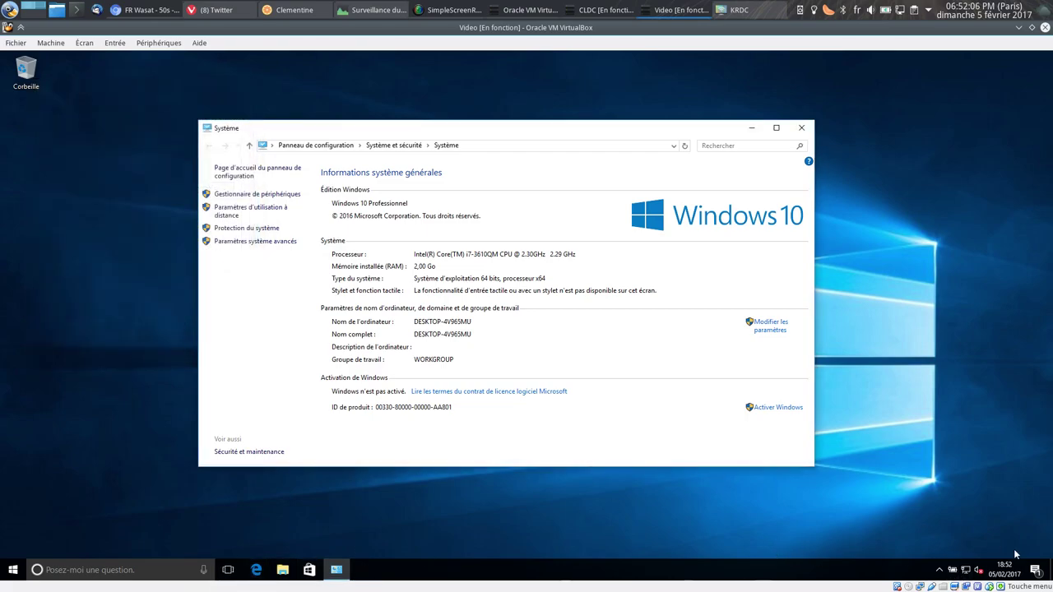
# Run ipconfig in Command Prompt, select IPv4 address 10.21.21.173, then switch to CLDC.
pyautogui.click(12, 569)
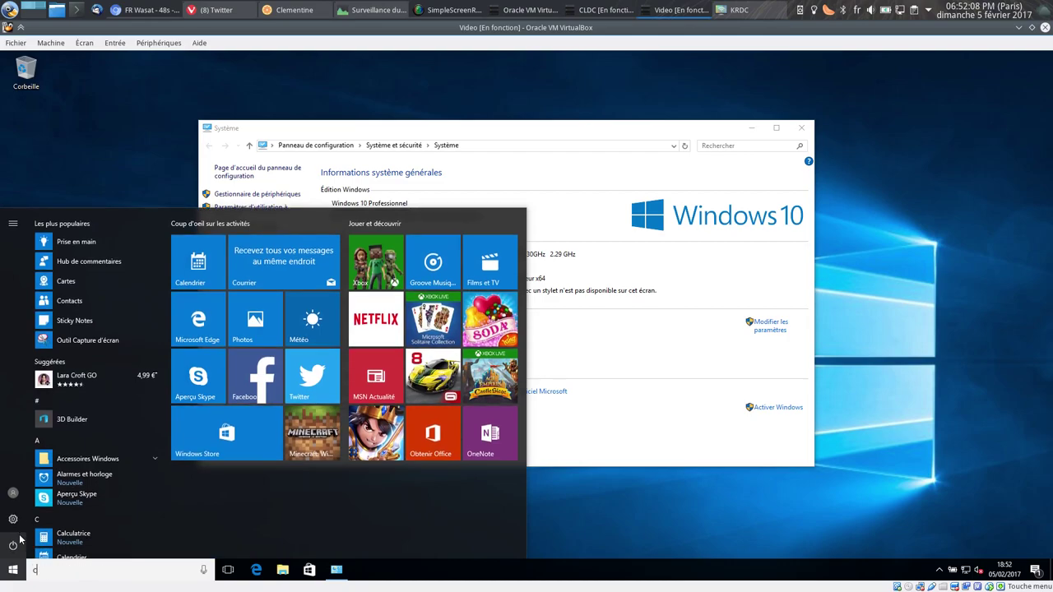
pyautogui.write('cmd')
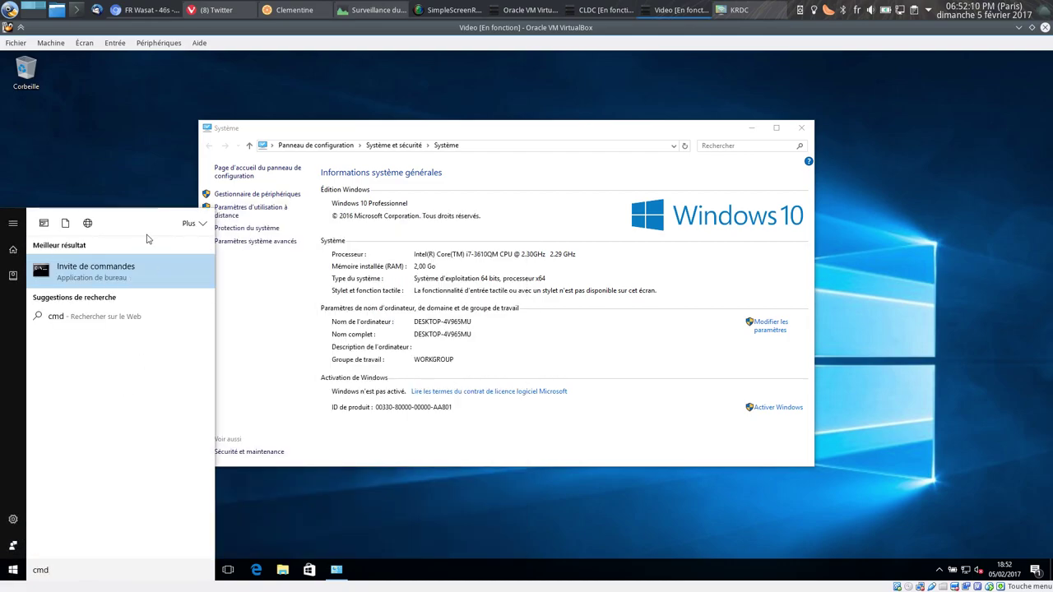
pyautogui.click(116, 271)
pyautogui.click(265, 216)
pyautogui.write('ipconfig')
pyautogui.press('Return')
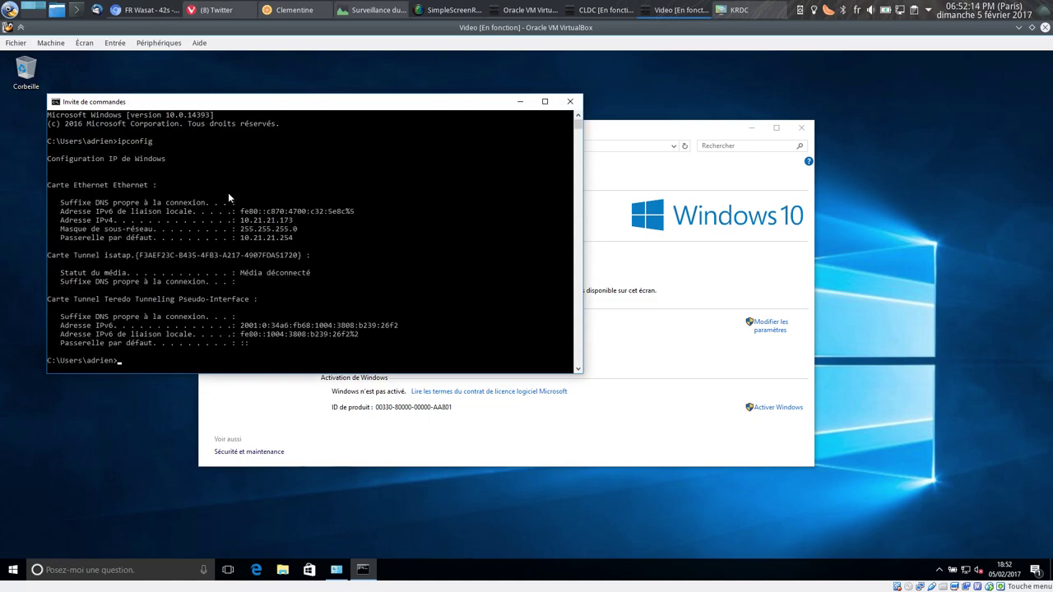
pyautogui.moveTo(235, 220); pyautogui.dragTo(333, 224)
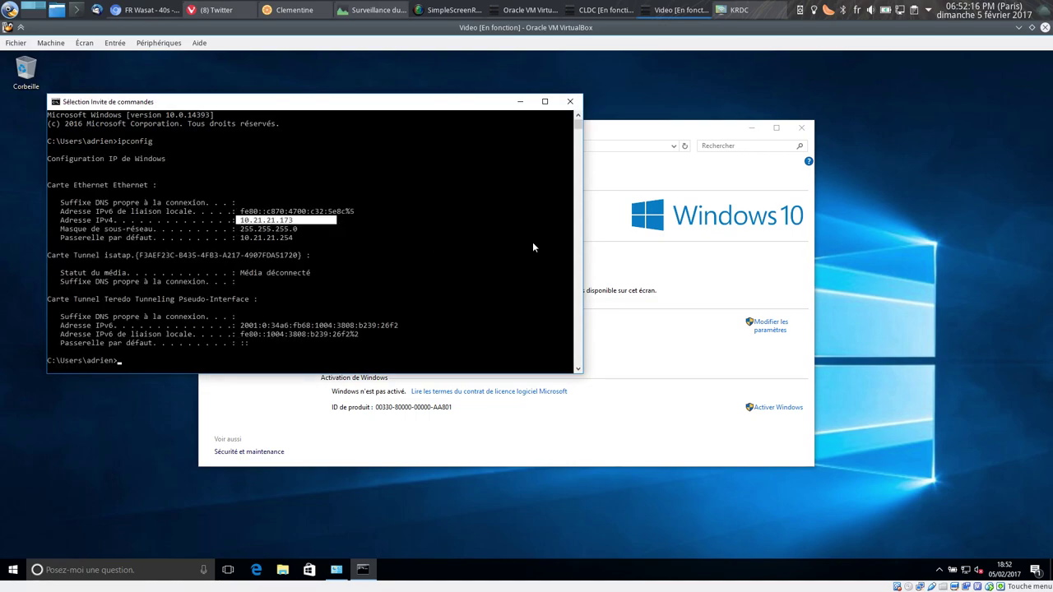
pyautogui.click(1018, 29)
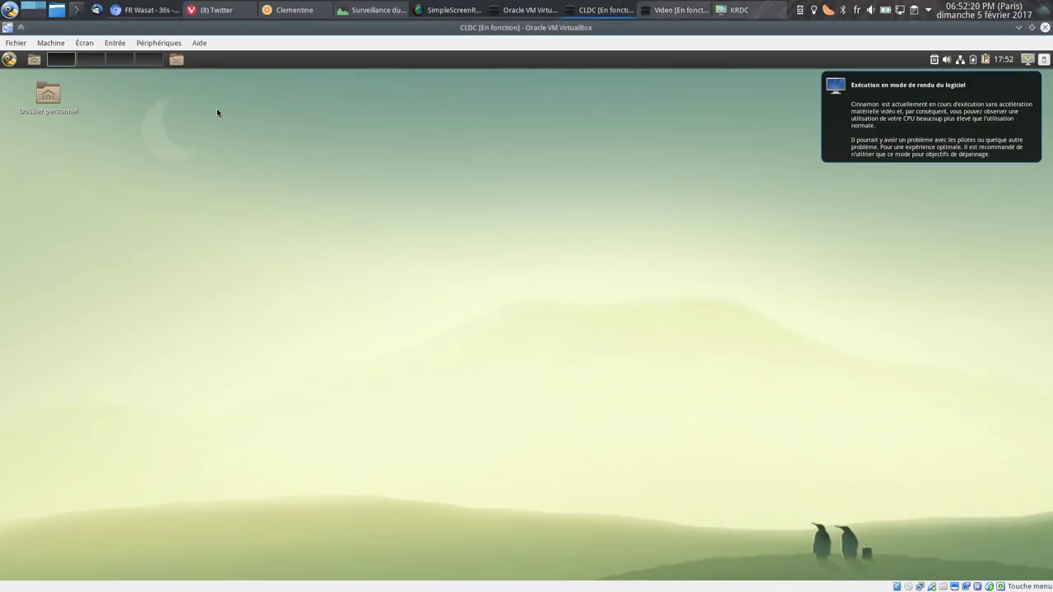
# Launch Remmina from Internet and start an RDP connection to 10.21.21.173.
pyautogui.click(10, 62)
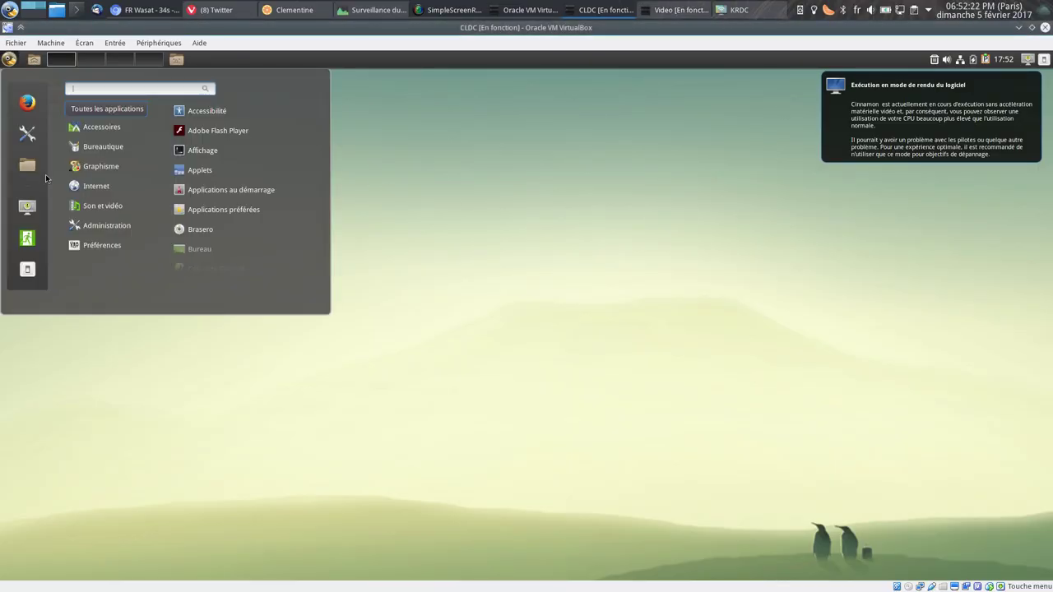
pyautogui.click(82, 186)
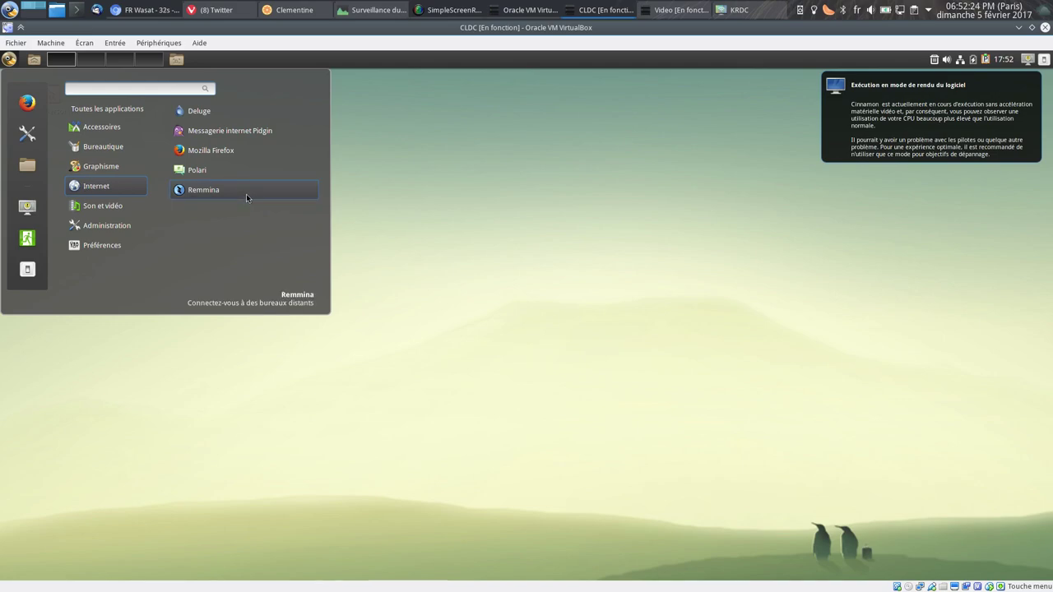
pyautogui.click(246, 193)
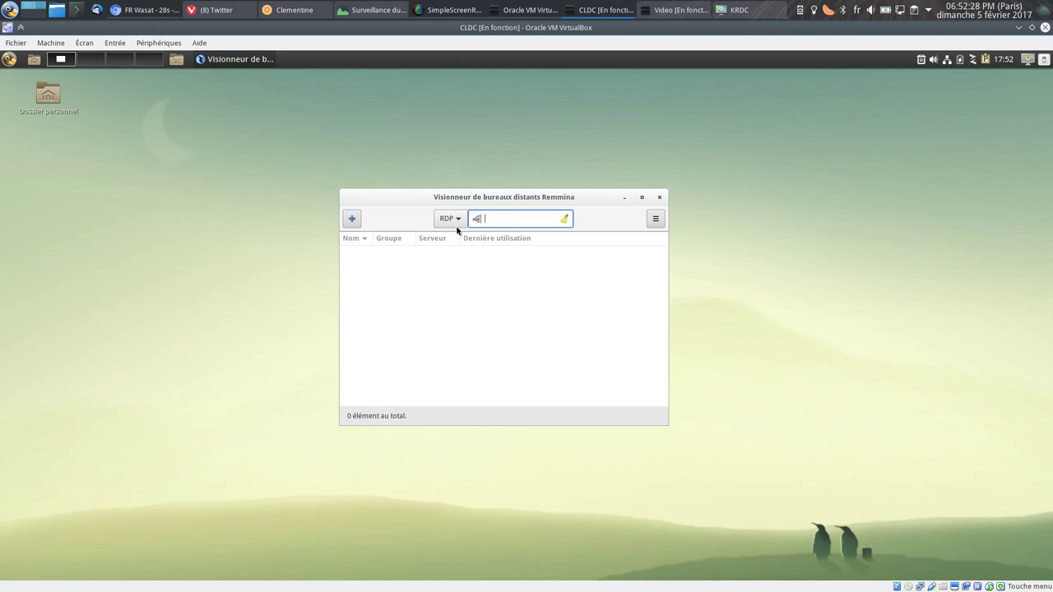
pyautogui.click(445, 219)
pyautogui.click(454, 219)
pyautogui.click(510, 220)
pyautogui.write('10')
pyautogui.press('Return')
# Accept the server certificate and log in with the account credentials and domain WORKGROUP.
pyautogui.moveTo(588, 282); pyautogui.dragTo(535, 270)
pyautogui.click(653, 366)
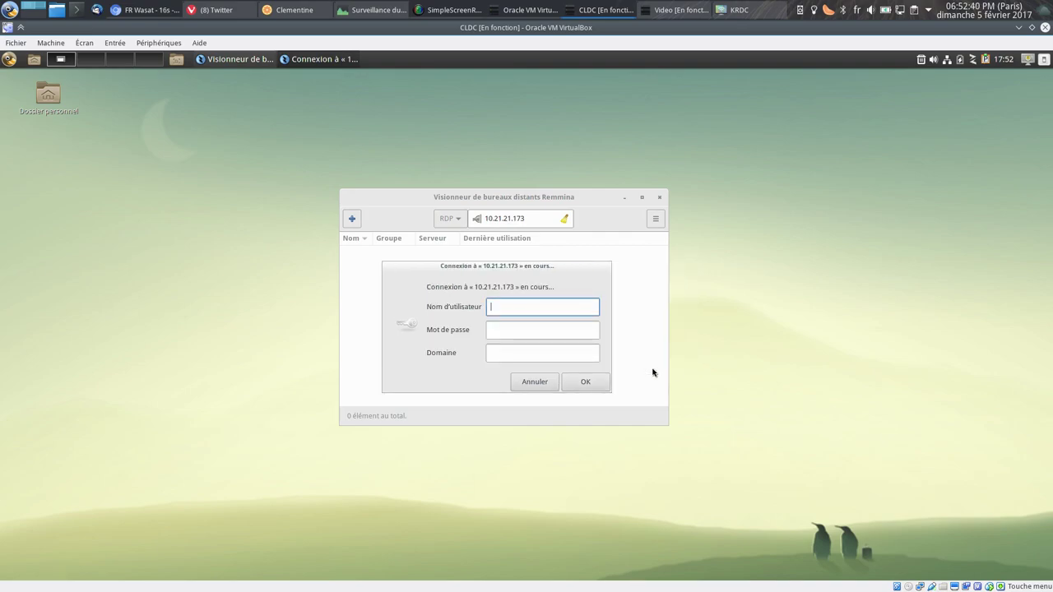
pyautogui.press('Tab')
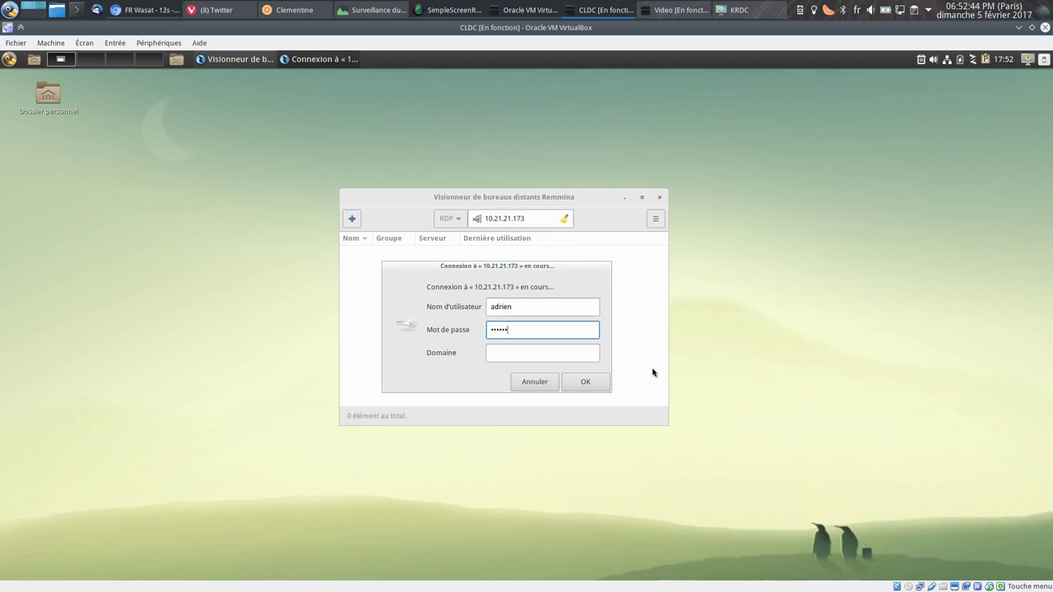
pyautogui.press('Tab')
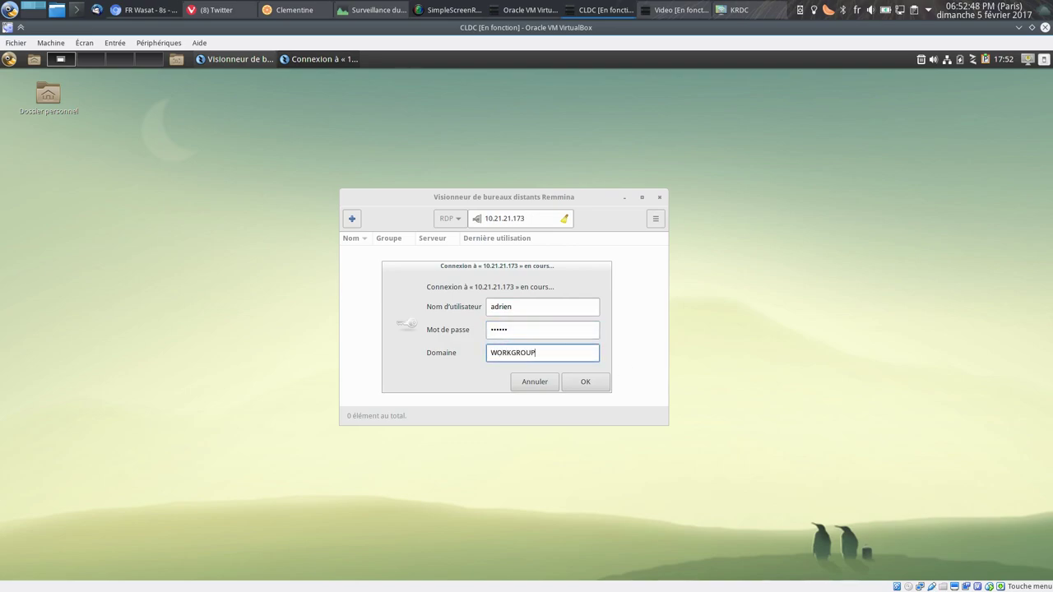
pyautogui.moveTo(563, 356); pyautogui.dragTo(402, 354)
pyautogui.click(585, 383)
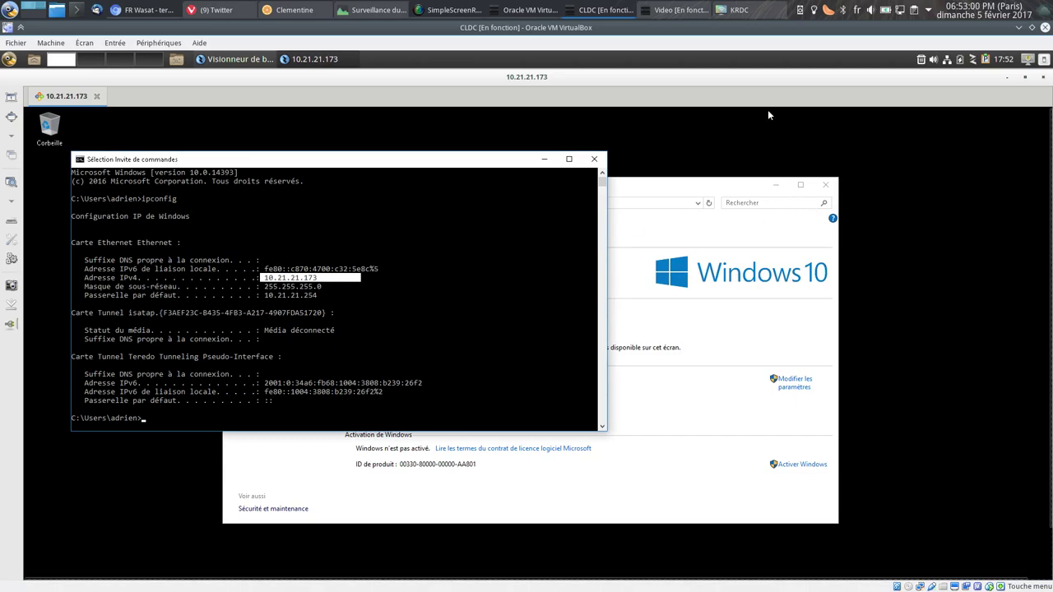
# Dismiss the Video VM's lock screen to show its login, then return to CLDC.
pyautogui.click(676, 10)
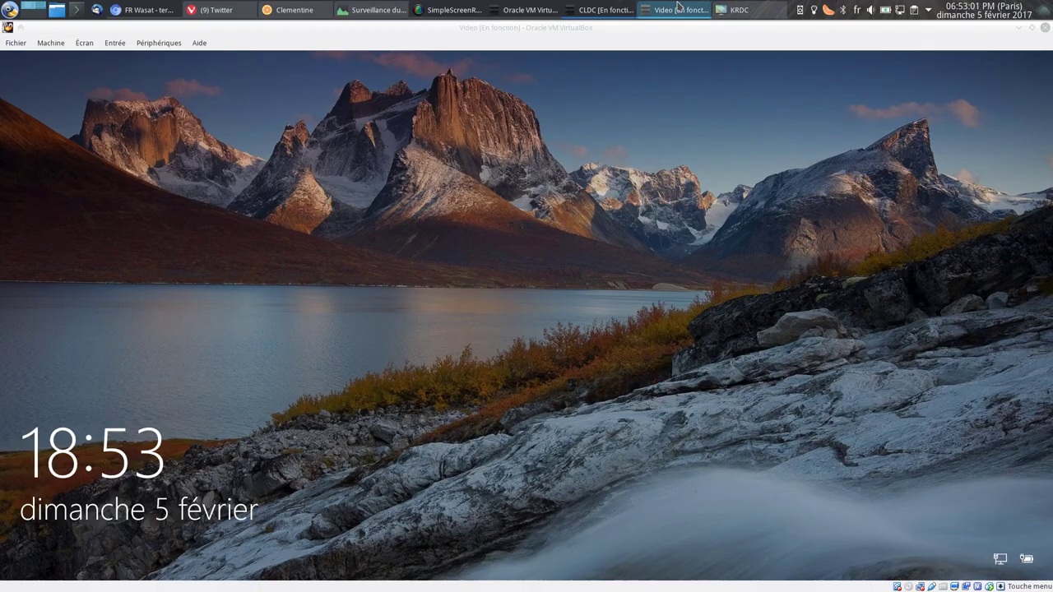
pyautogui.click(500, 261)
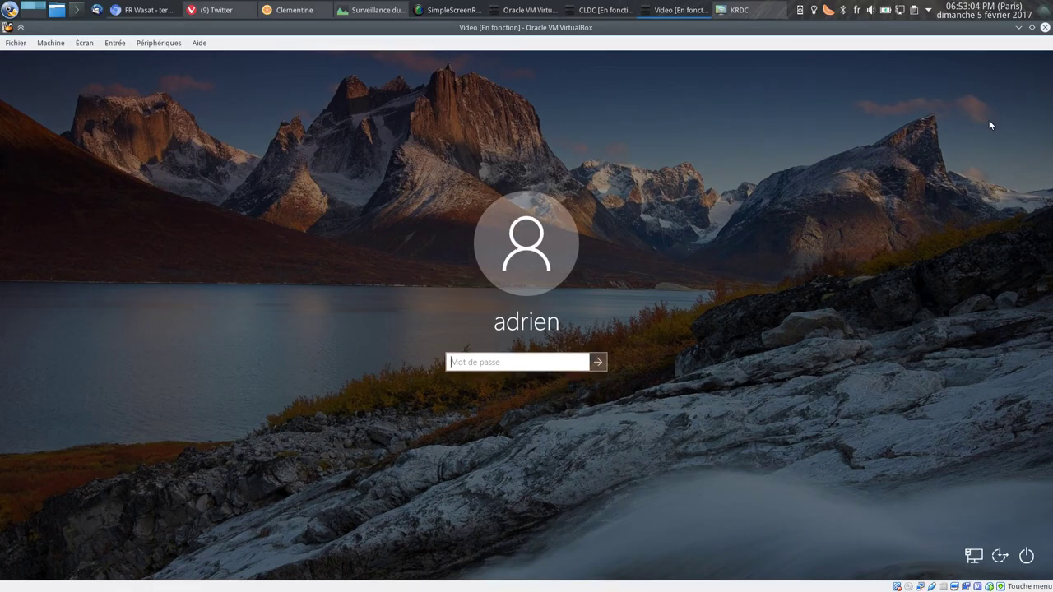
pyautogui.click(1018, 27)
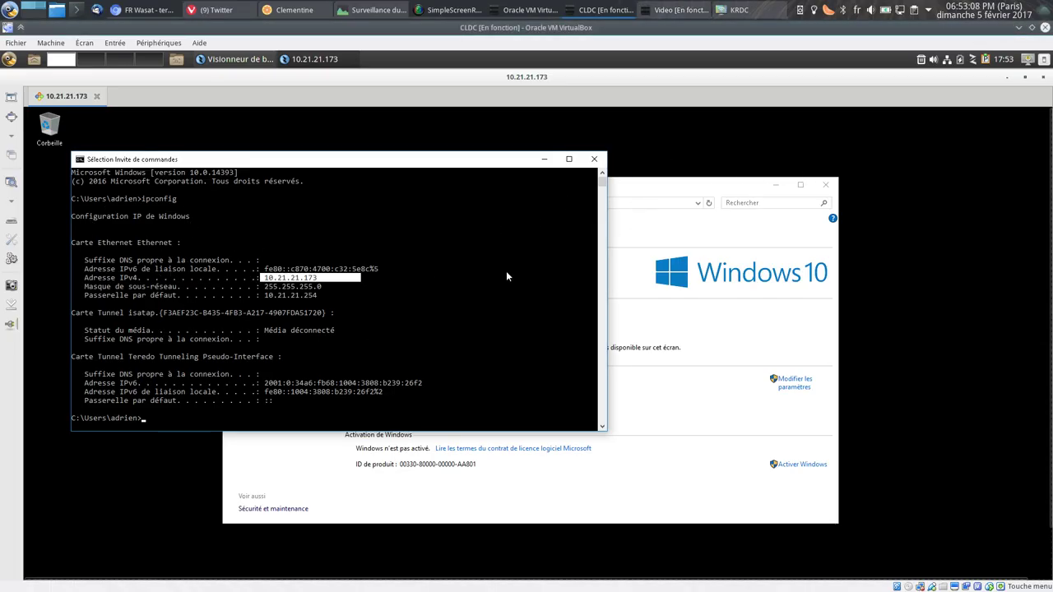
# Close the remote Command Prompt, toggle the session's fullscreen, and disconnect from Remmina.
pyautogui.rightClick(297, 327)
pyautogui.write('azer')
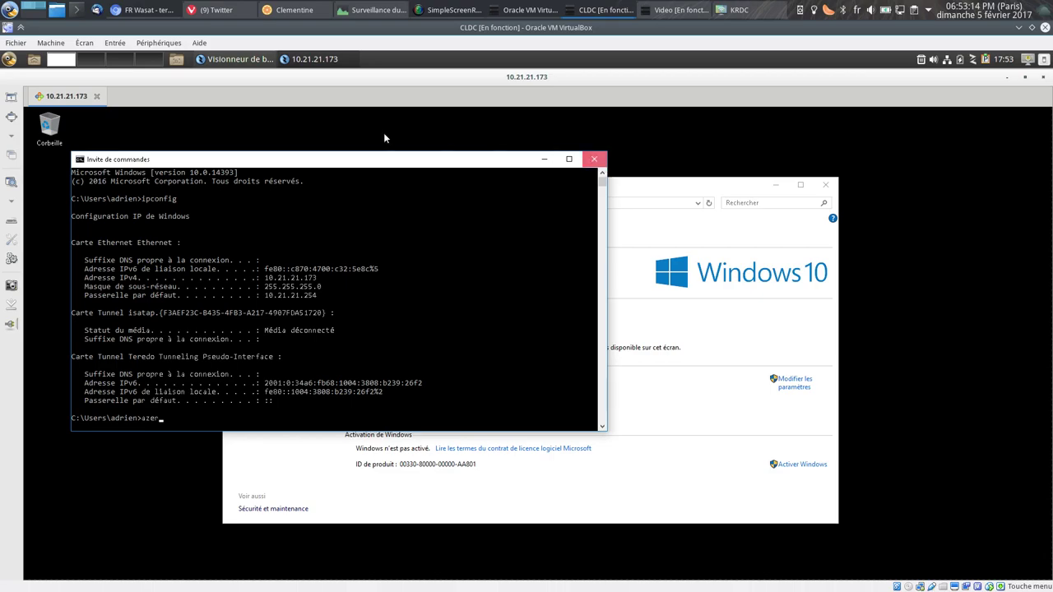
pyautogui.click(594, 158)
pyautogui.click(11, 98)
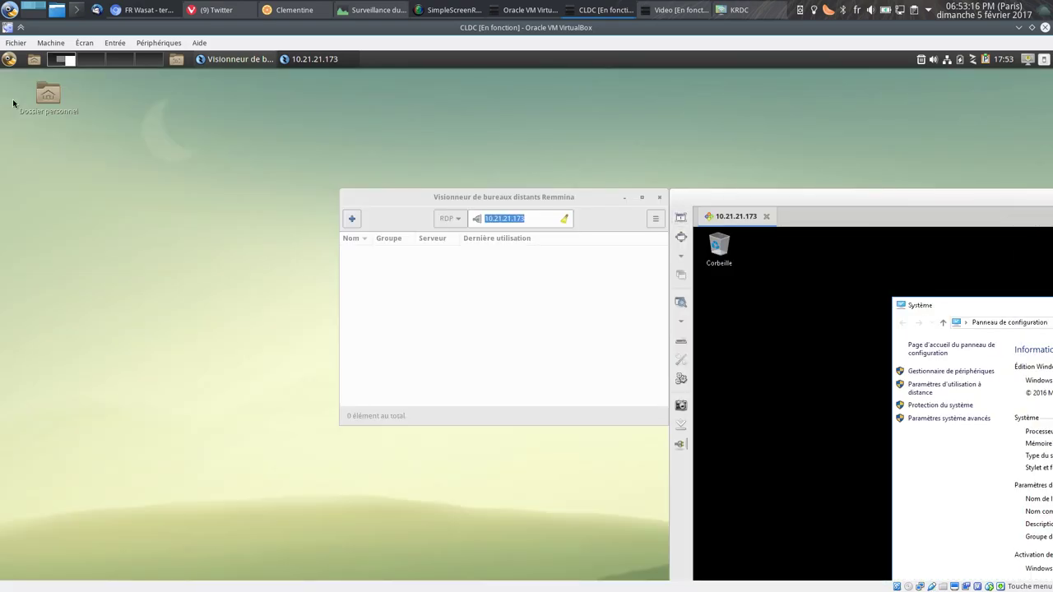
pyautogui.moveTo(735, 204); pyautogui.dragTo(333, 144)
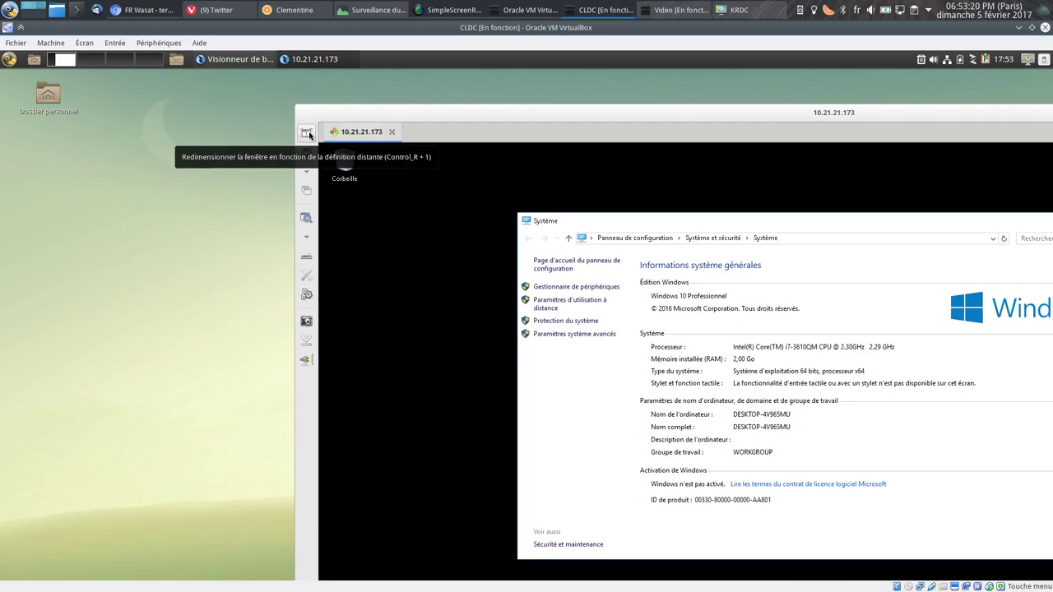
pyautogui.click(308, 158)
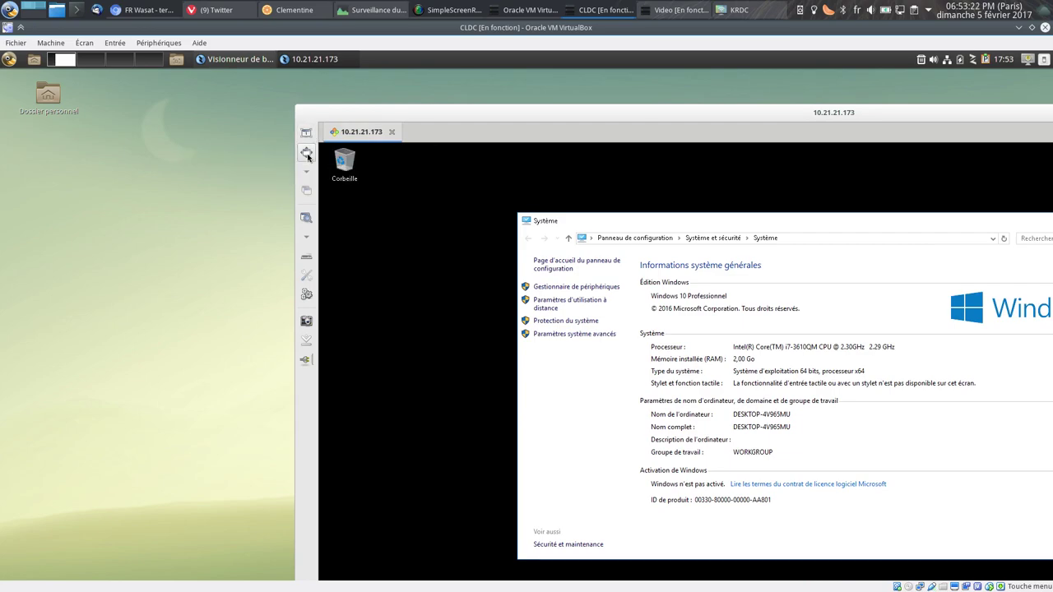
pyautogui.moveTo(641, 54)
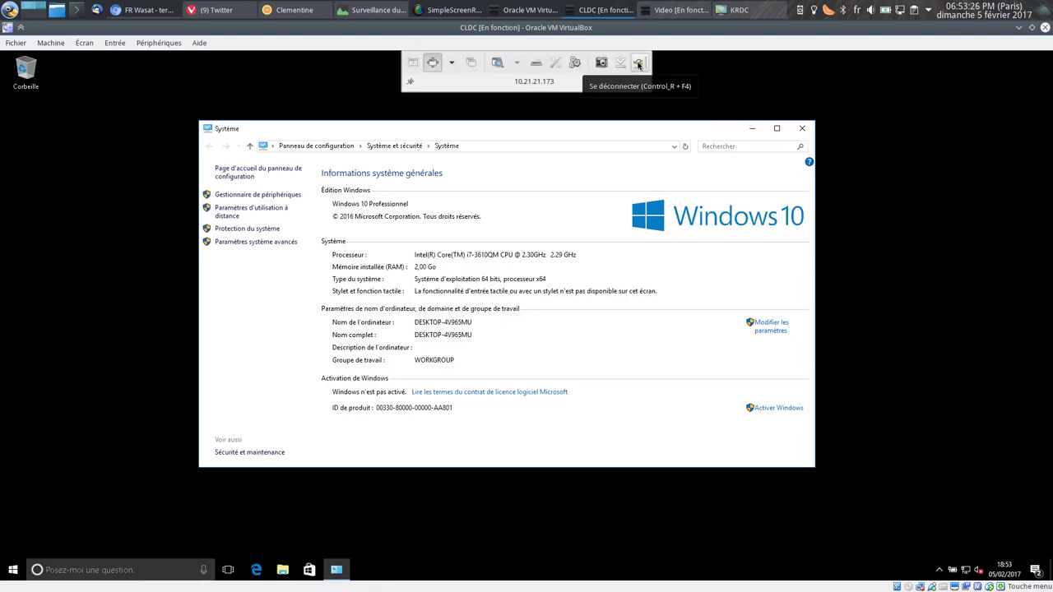
pyautogui.click(639, 65)
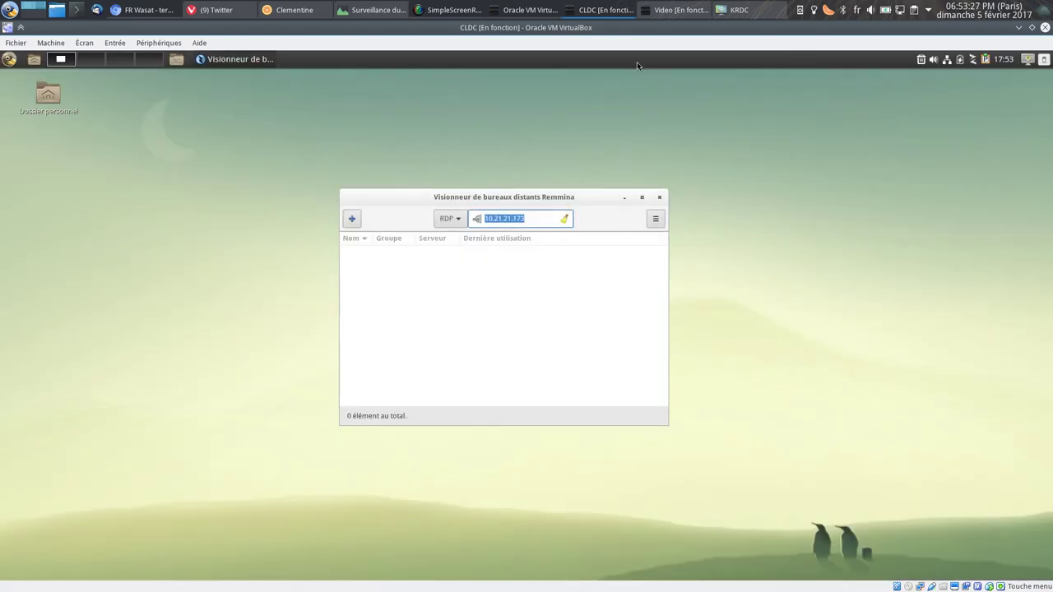
# Create a Remmina profile named Win10 using RDP to server 10.21.21.173.
pyautogui.click(352, 219)
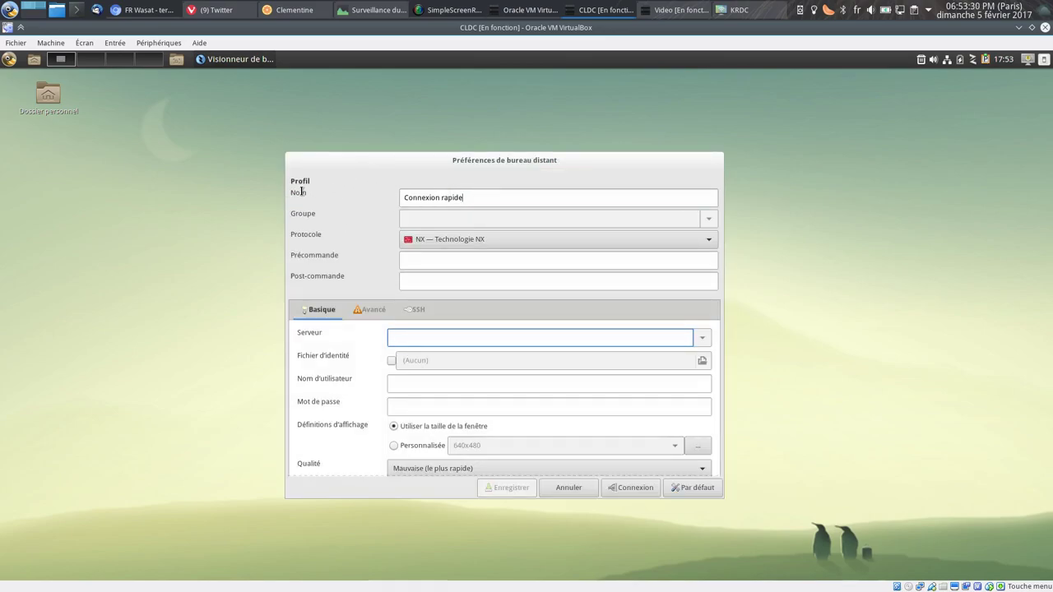
pyautogui.write('Win10')
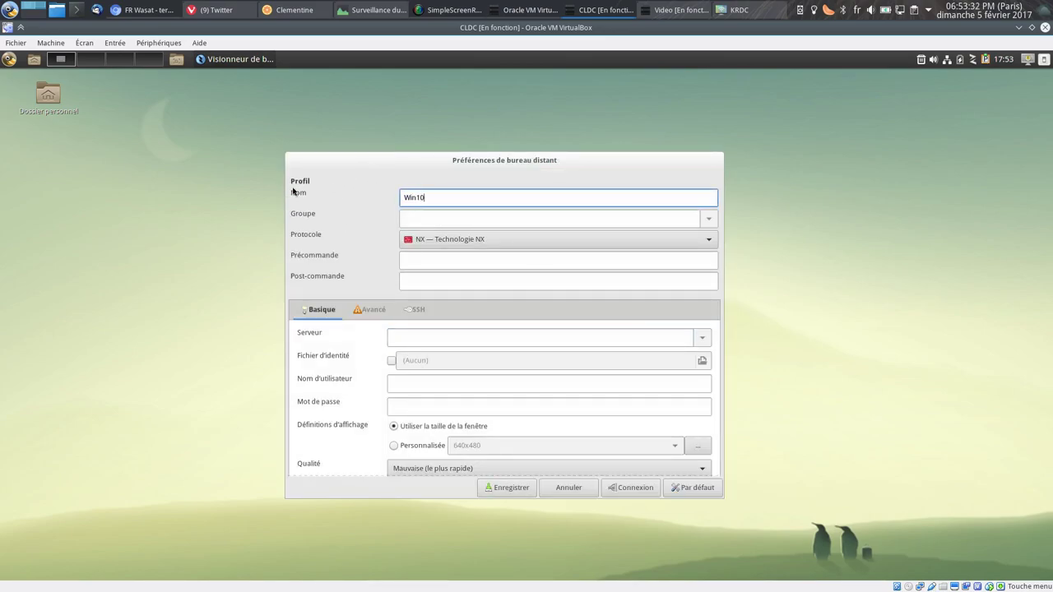
pyautogui.click(435, 239)
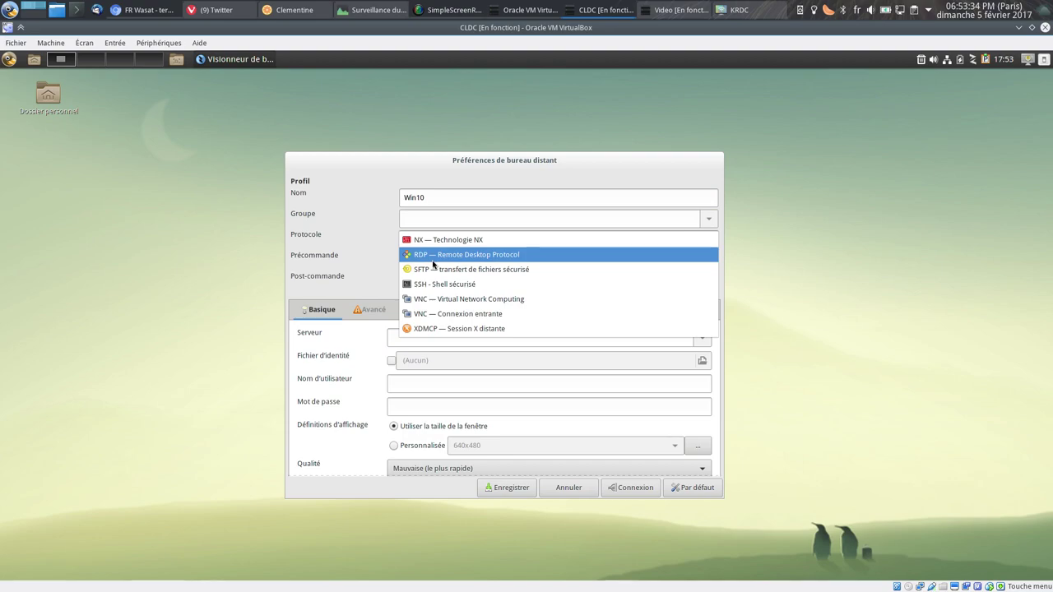
pyautogui.click(433, 260)
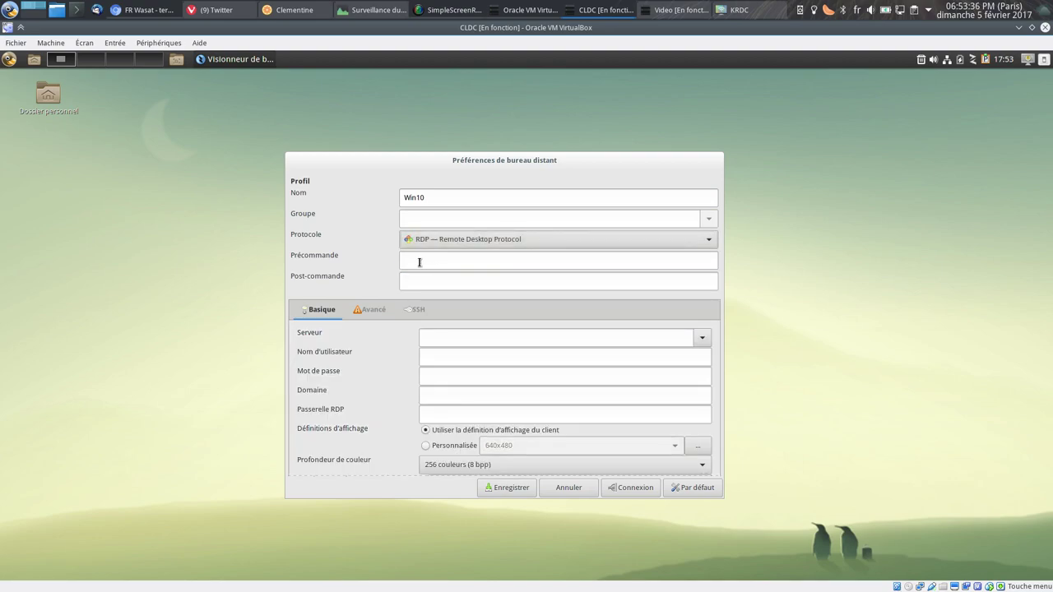
pyautogui.click(433, 339)
pyautogui.write('10.21.21.173')
# Enter the account username and password and set colour depth to 32 bpp true colour.
pyautogui.click(455, 354)
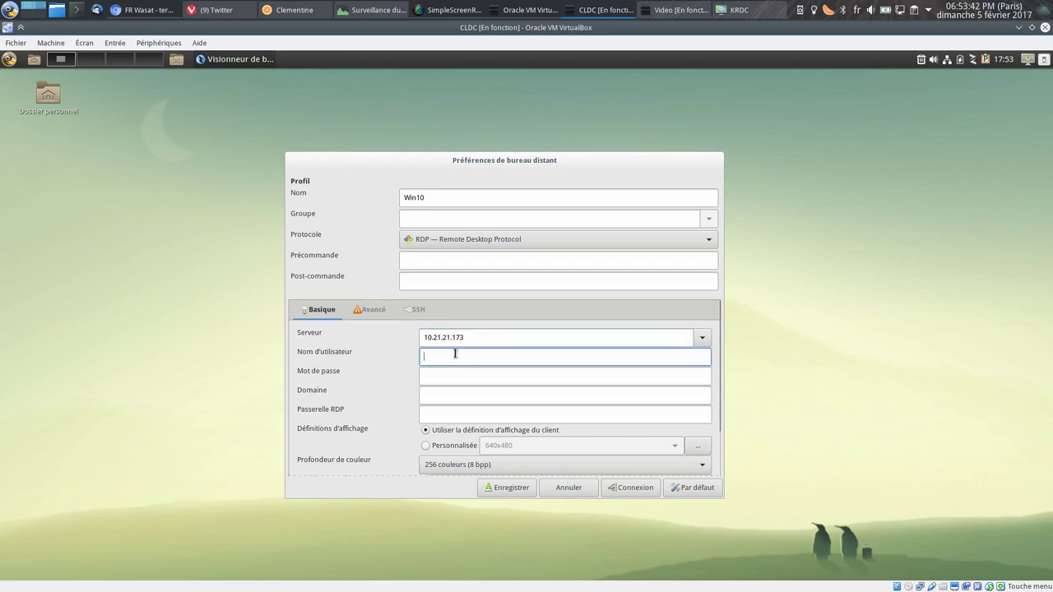
pyautogui.write('adrien')
pyautogui.press('Tab')
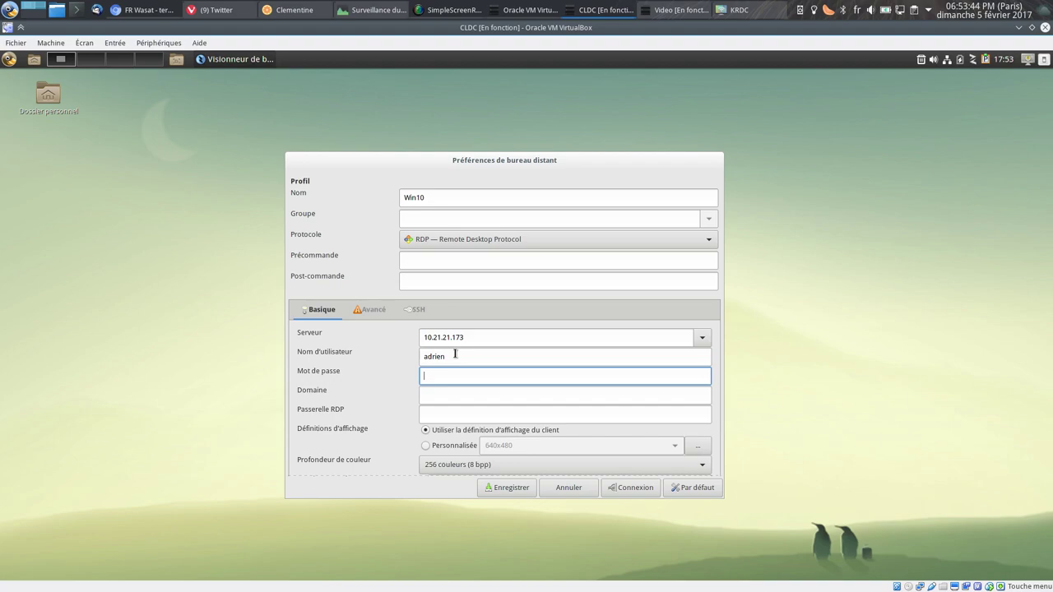
pyautogui.write('••••••')
pyautogui.click(433, 467)
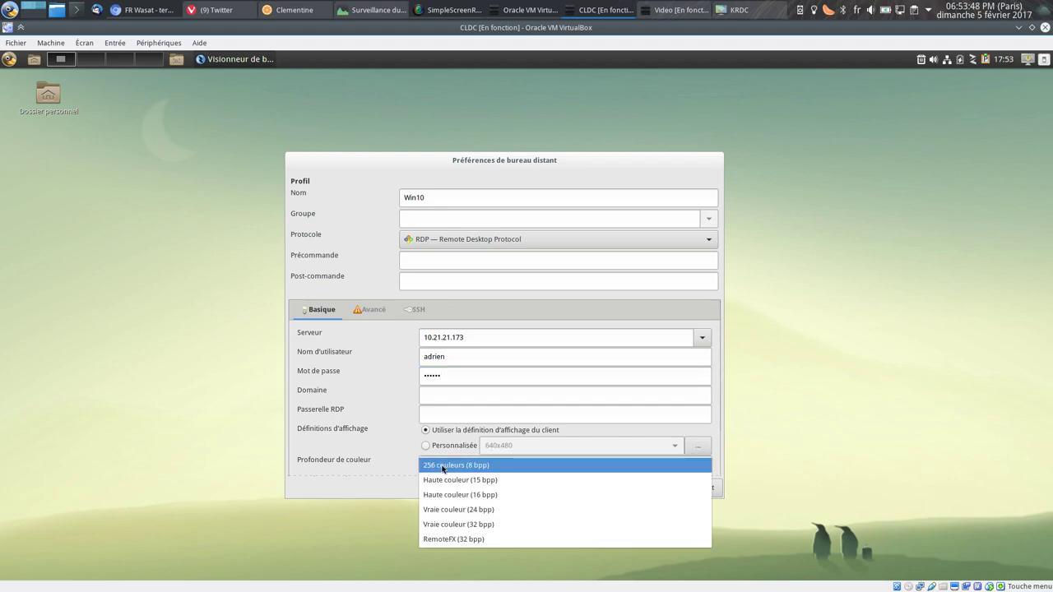
pyautogui.click(441, 524)
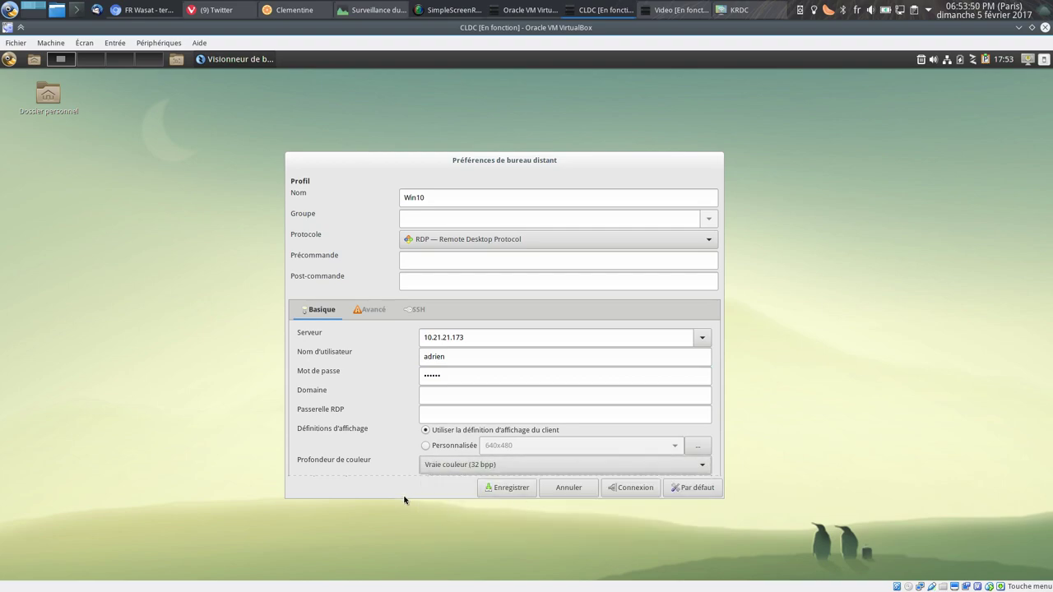
pyautogui.moveTo(402, 495); pyautogui.dragTo(400, 586)
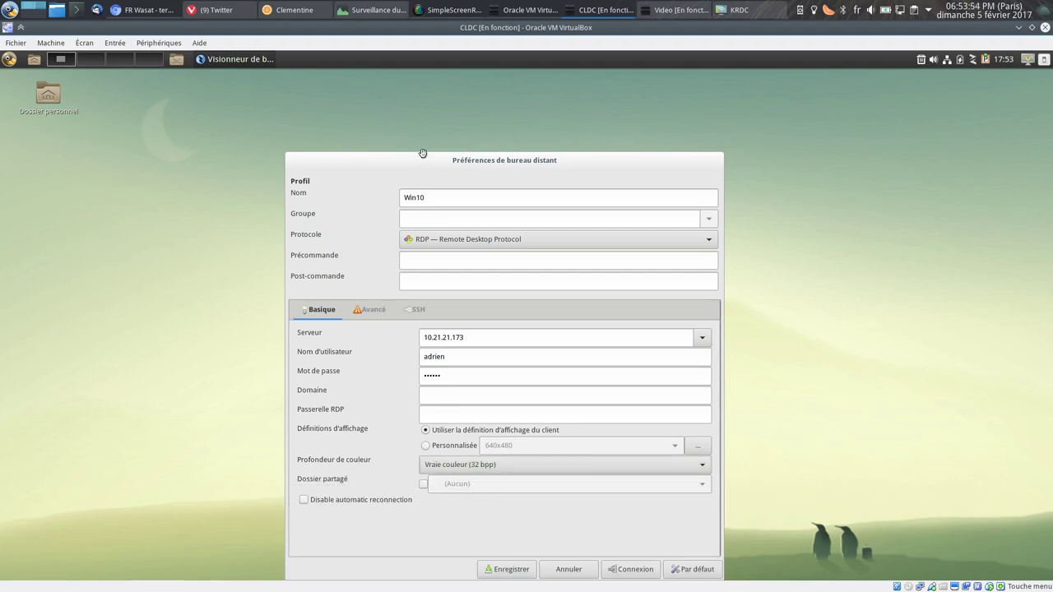
# Tick Attacher à la console on the Avancé tab and save the Win10 profile.
pyautogui.click(363, 258)
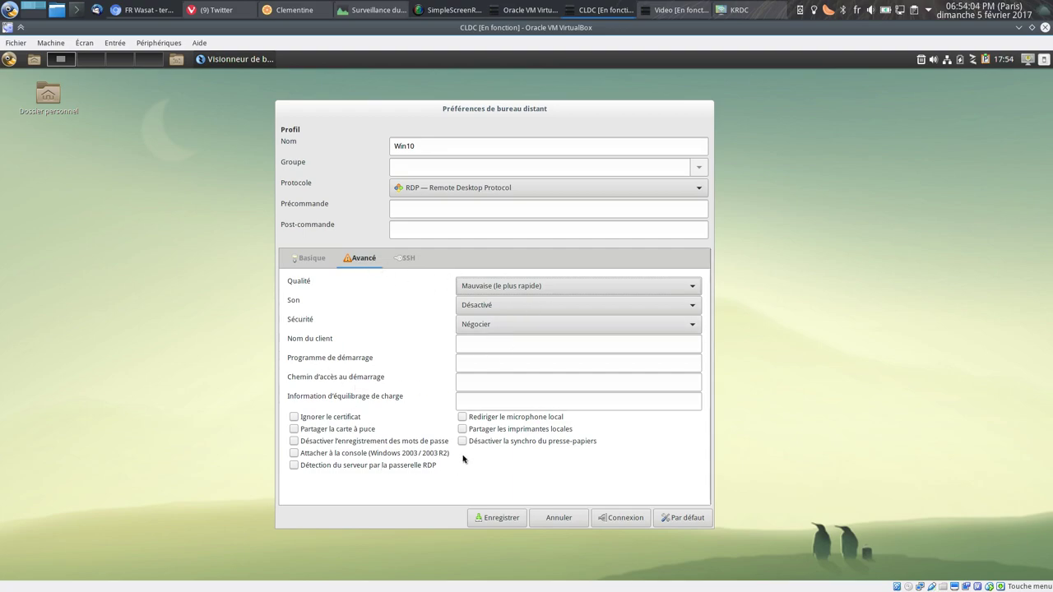
pyautogui.click(295, 454)
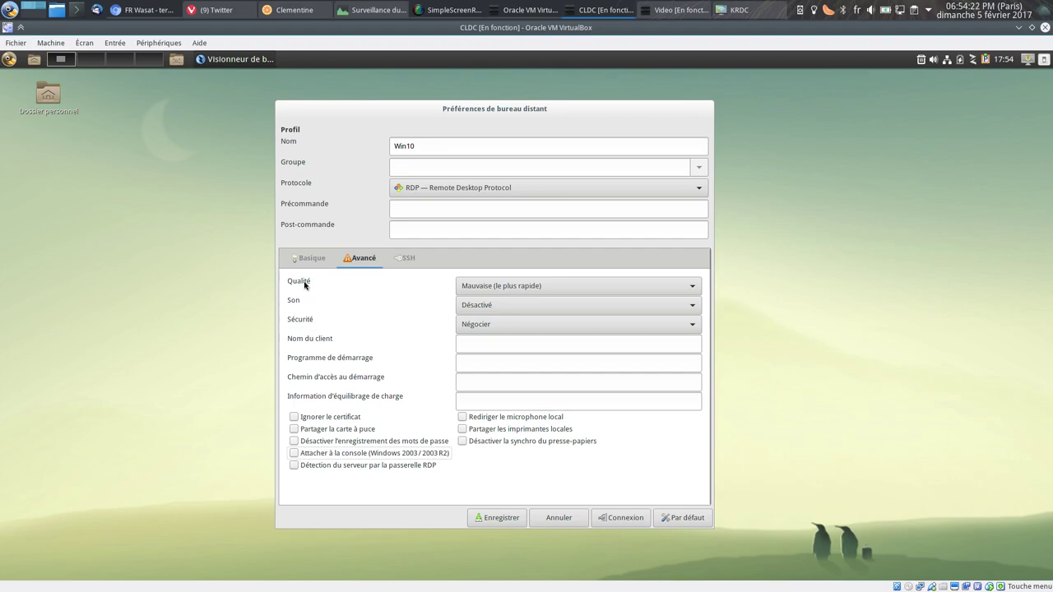
pyautogui.click(307, 259)
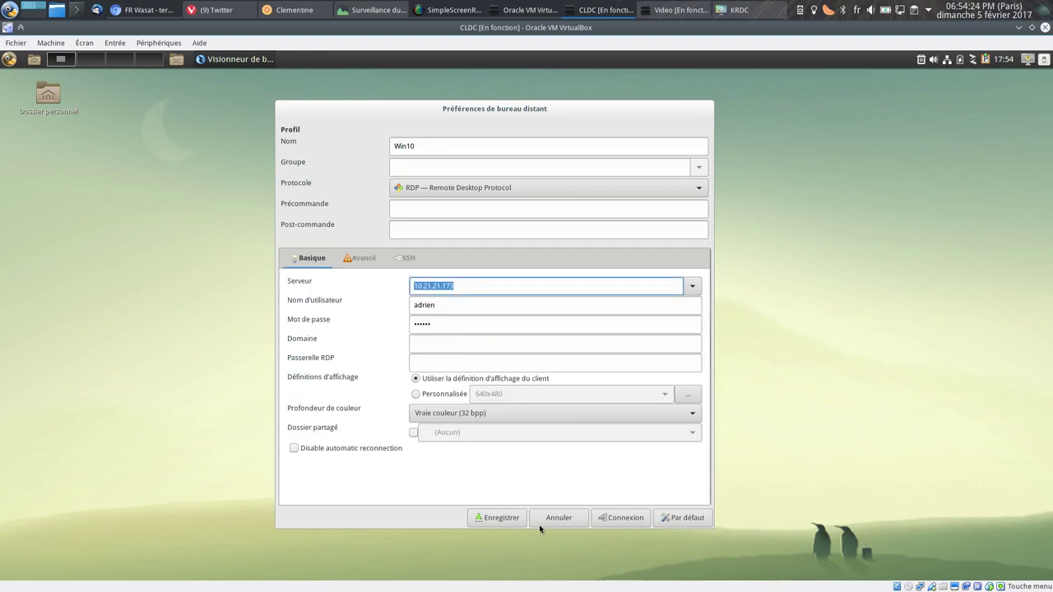
pyautogui.click(495, 518)
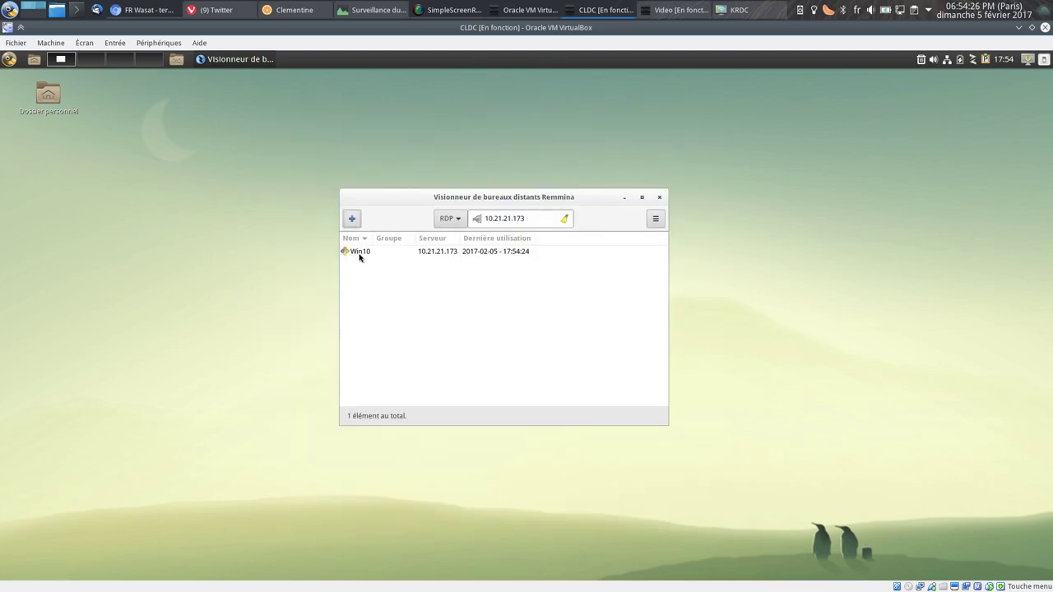
# Open and end the Win10 RDP session, close Remmina, and minimize the Calculate Linux VM window.
pyautogui.doubleClick(439, 254)
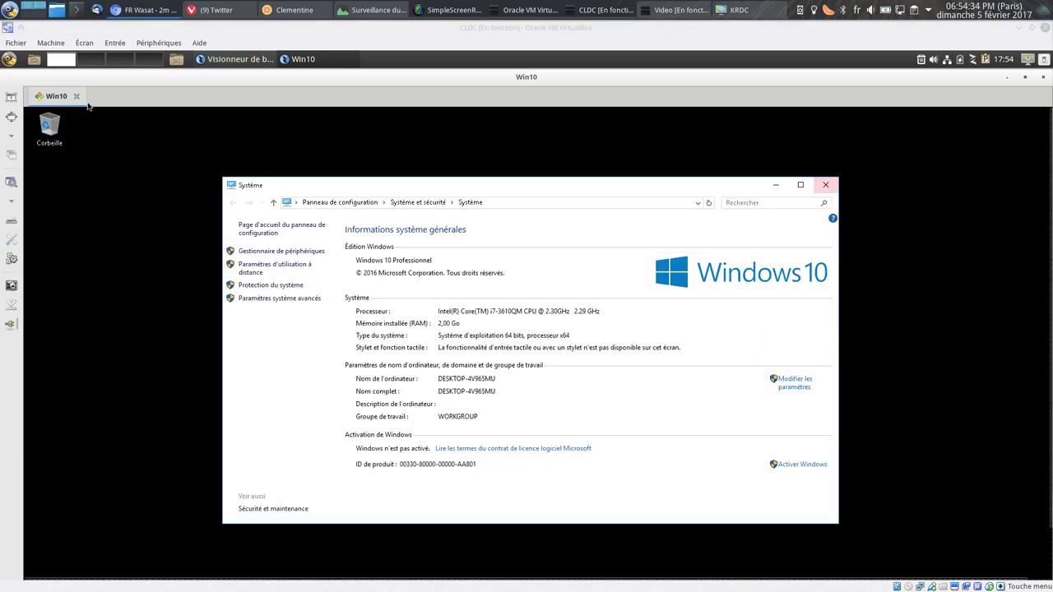
pyautogui.click(1039, 76)
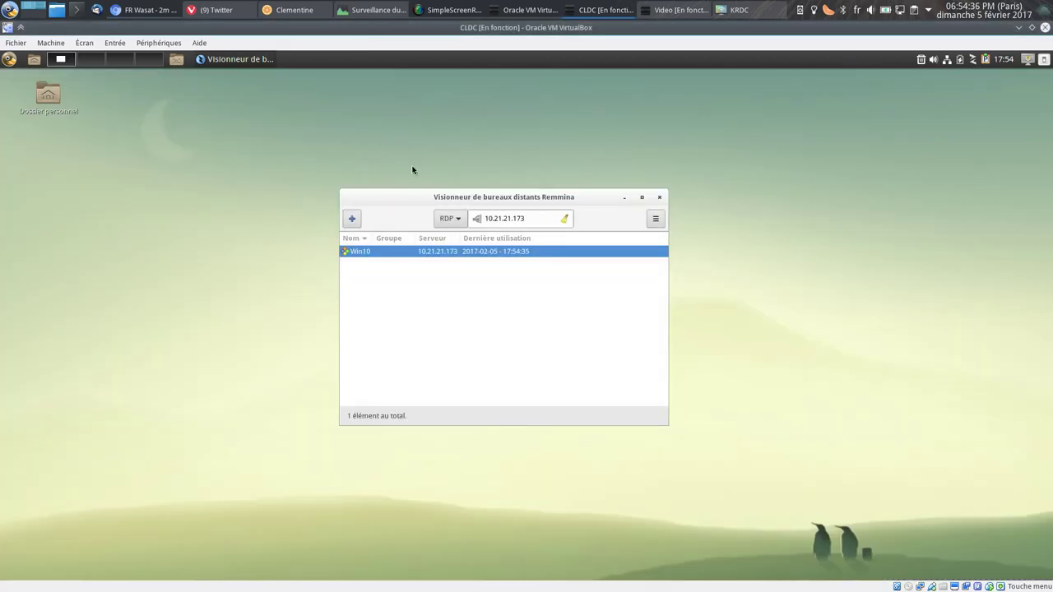
pyautogui.click(660, 199)
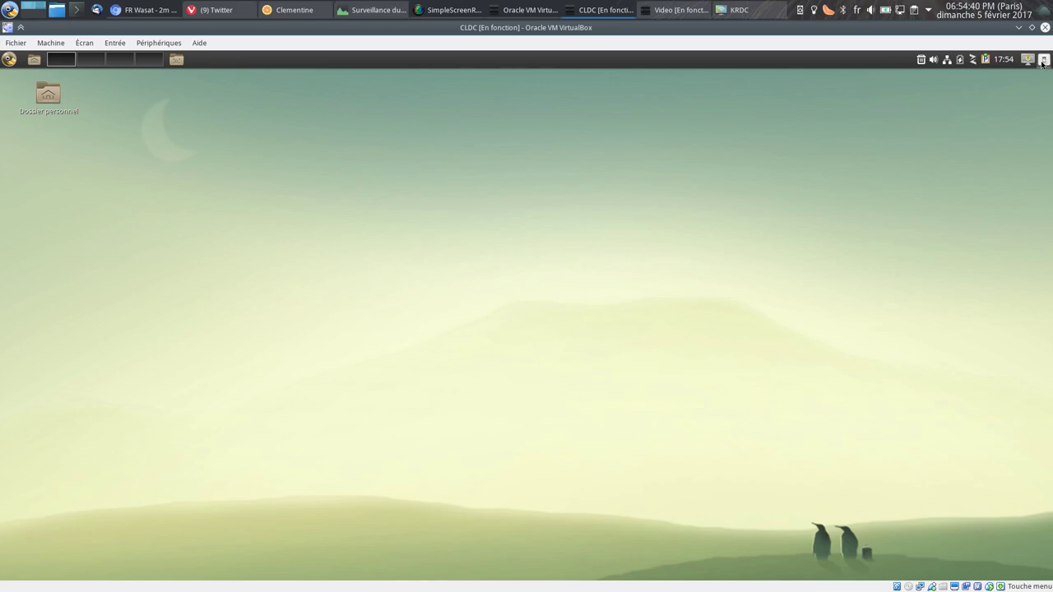
pyautogui.click(582, 356)
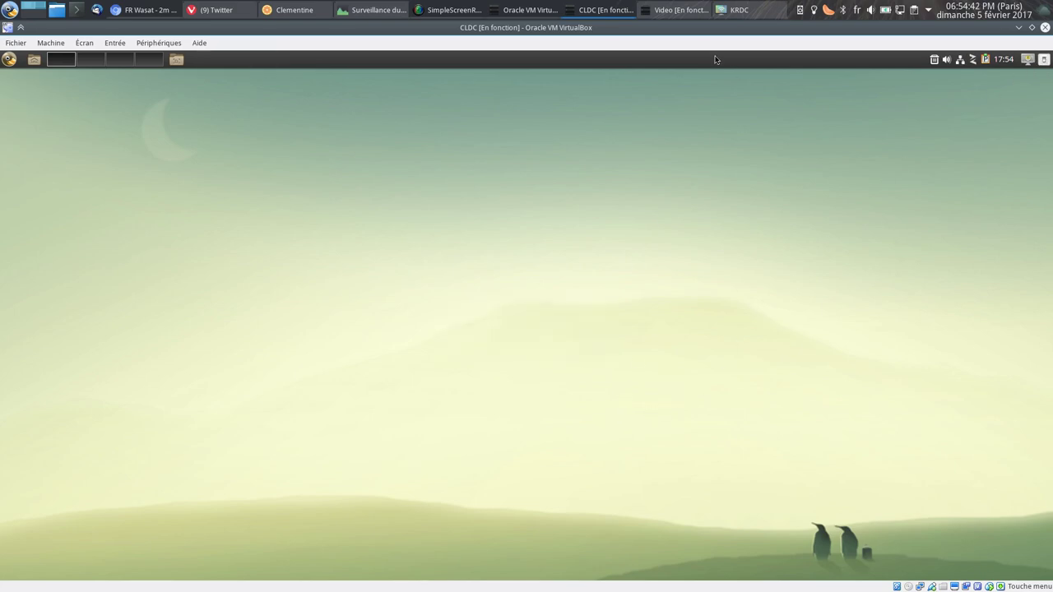
pyautogui.click(1019, 30)
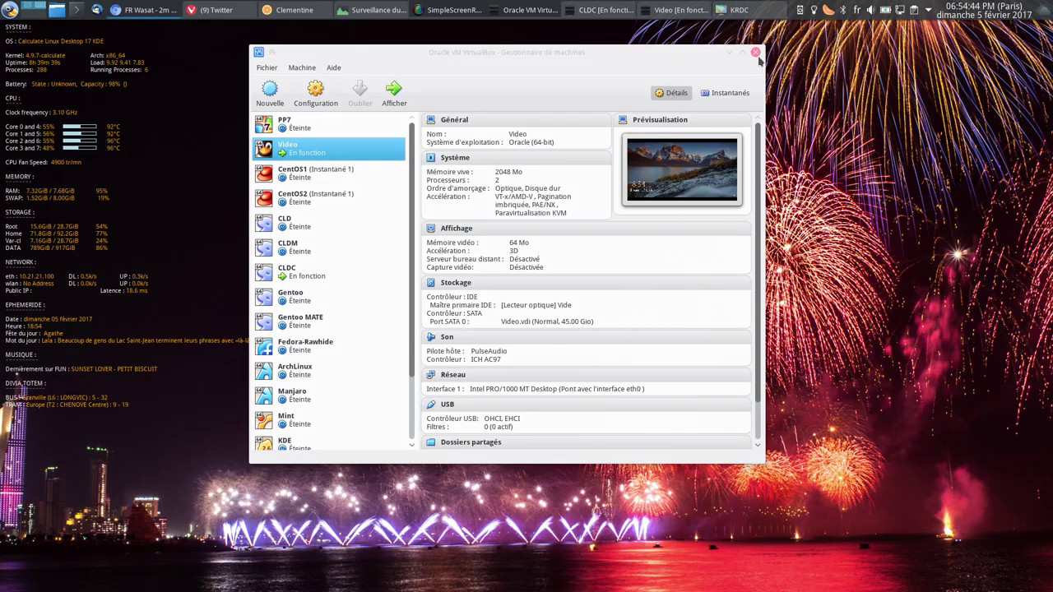
# Close the VirtualBox manager and start an rdp connection to 10.21.21.273 in KRDC.
pyautogui.click(755, 56)
pyautogui.click(724, 10)
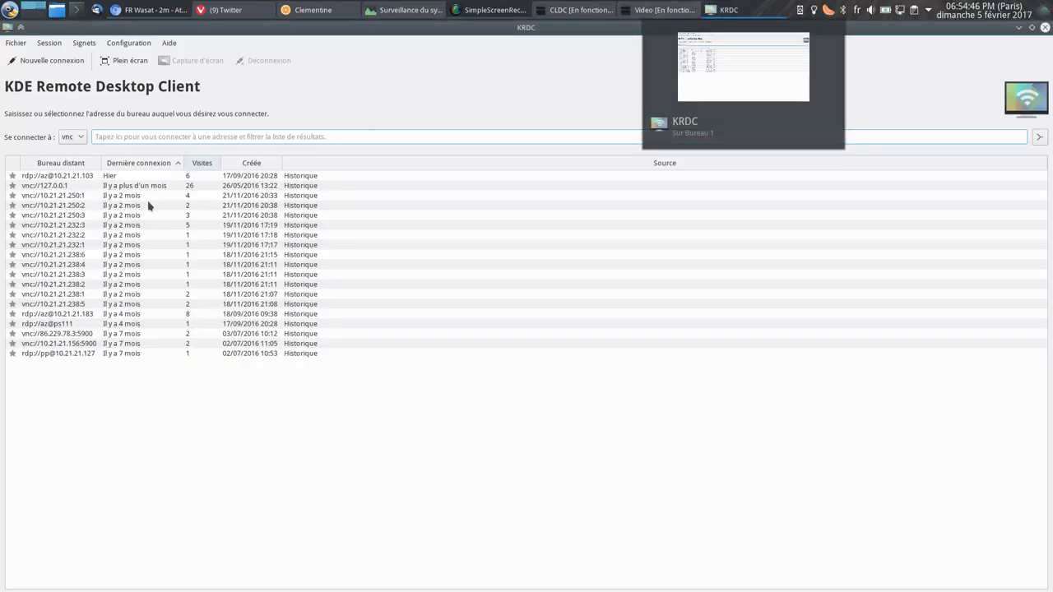
pyautogui.click(77, 139)
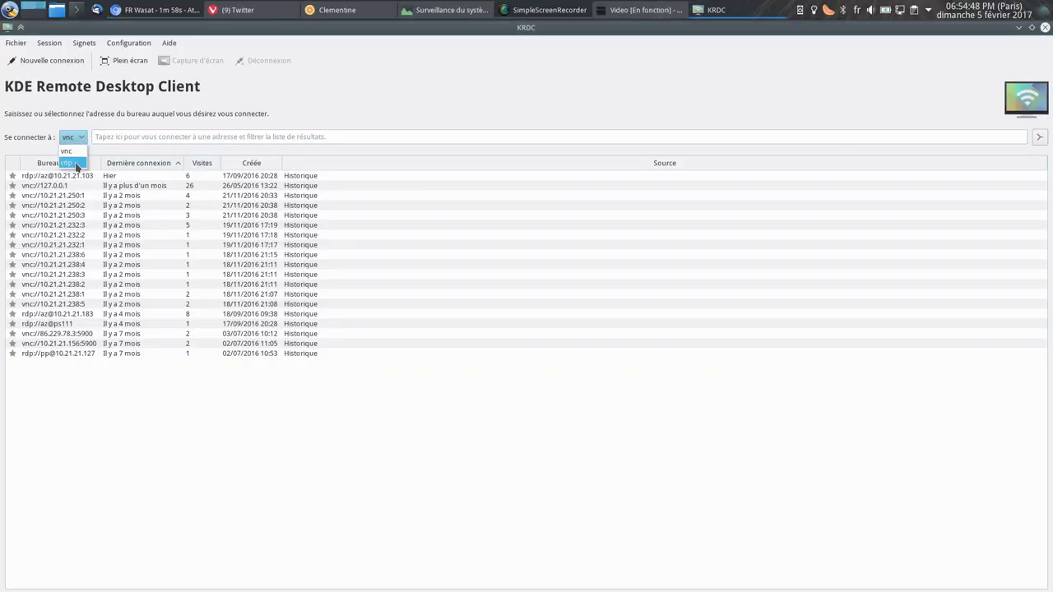
pyautogui.click(71, 165)
pyautogui.write('1')
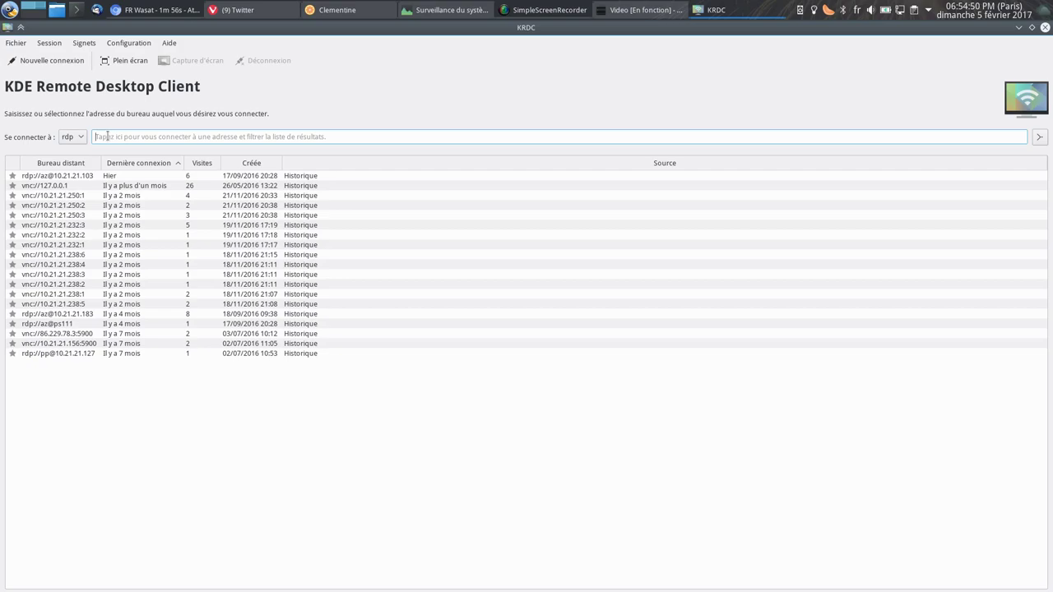
pyautogui.write('0.21.21.273')
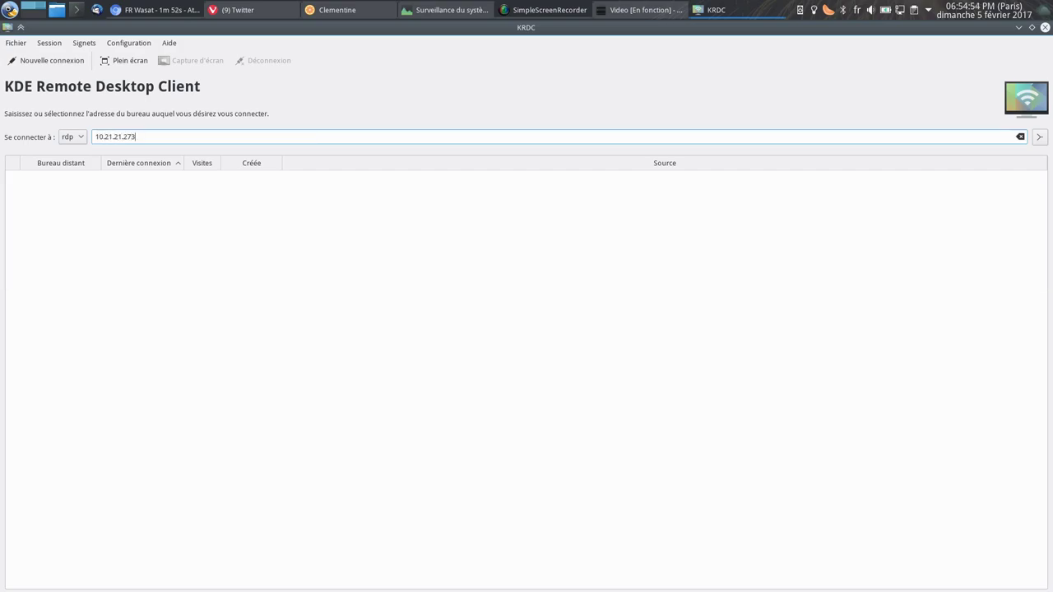
pyautogui.press('Return')
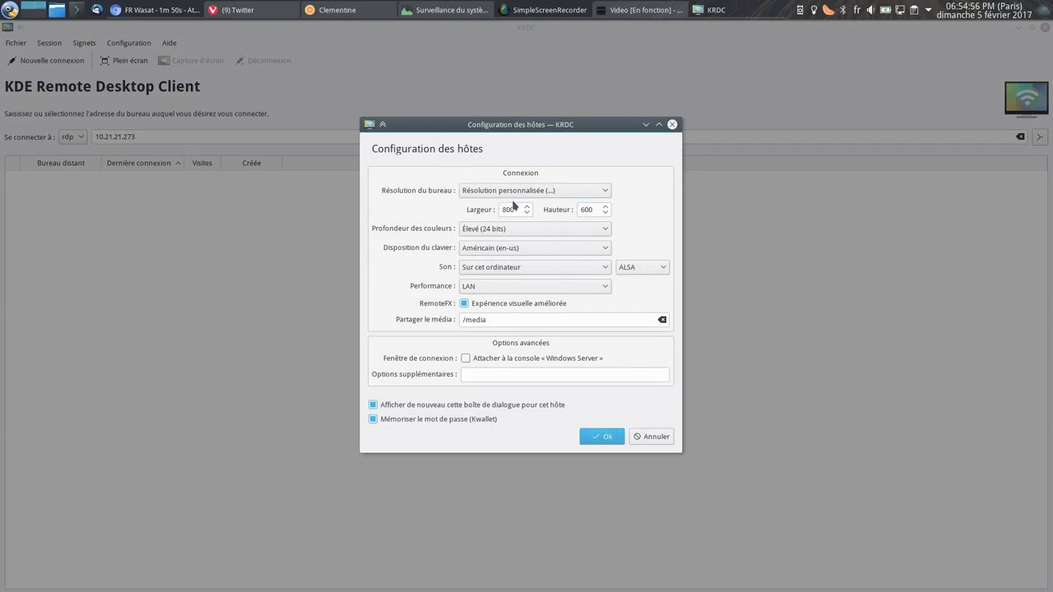
# Leave the desktop resolution unchanged and set the keyboard layout to Français (fr).
pyautogui.click(515, 191)
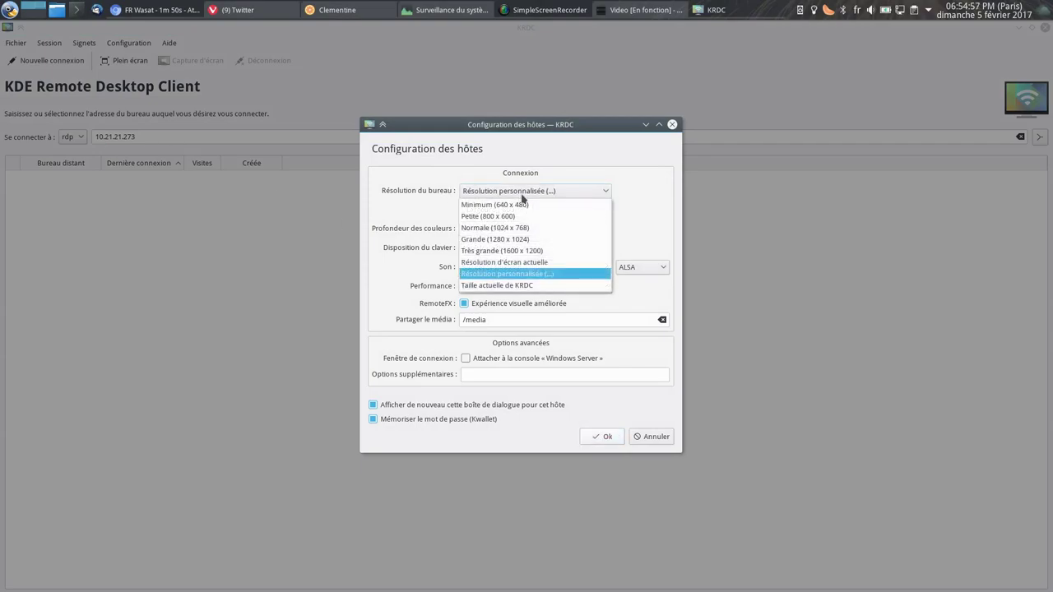
pyautogui.click(550, 274)
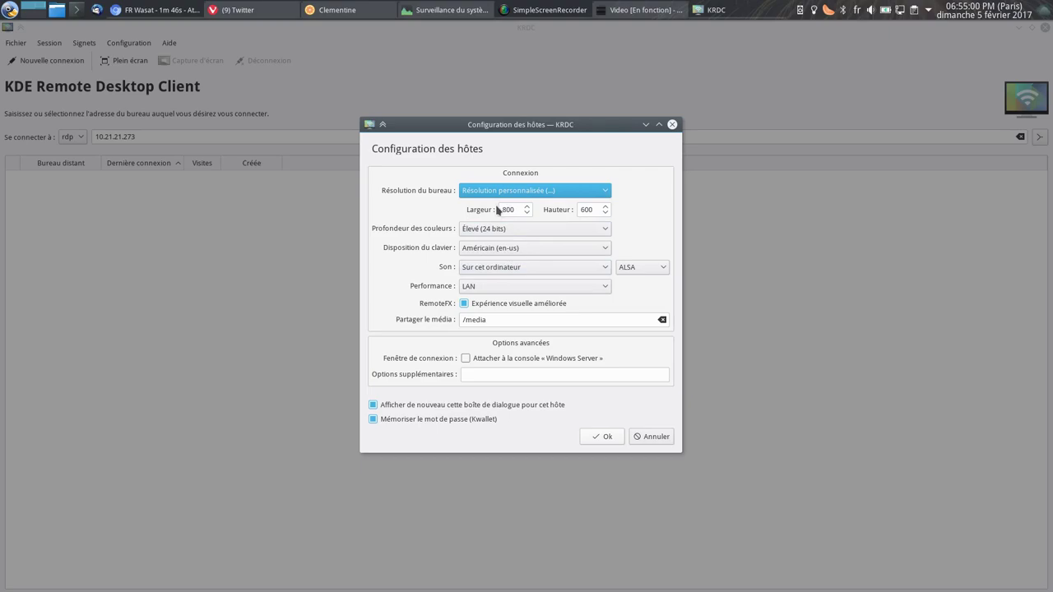
pyautogui.click(516, 192)
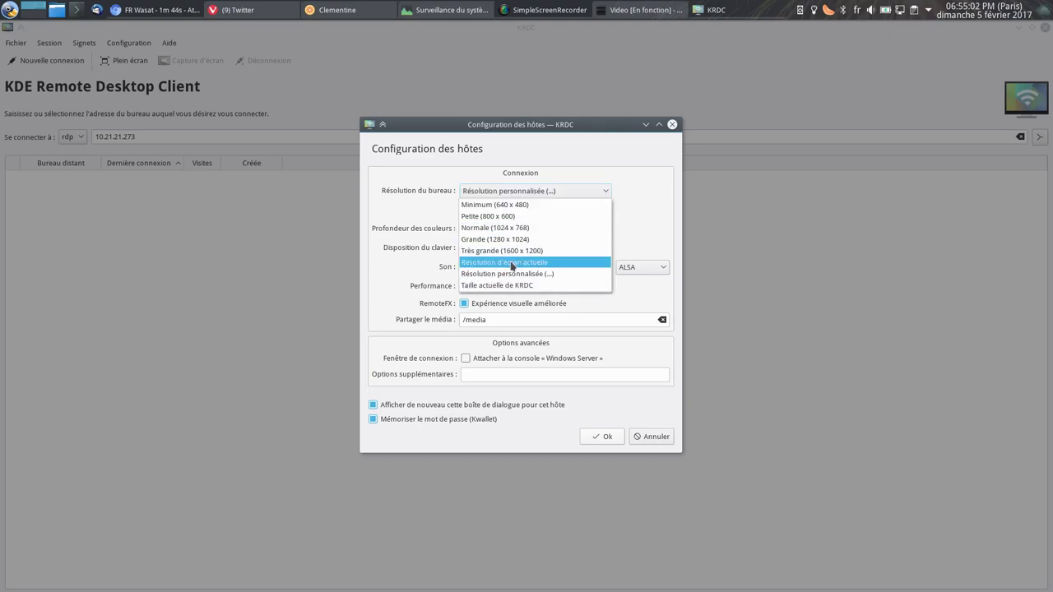
pyautogui.click(436, 190)
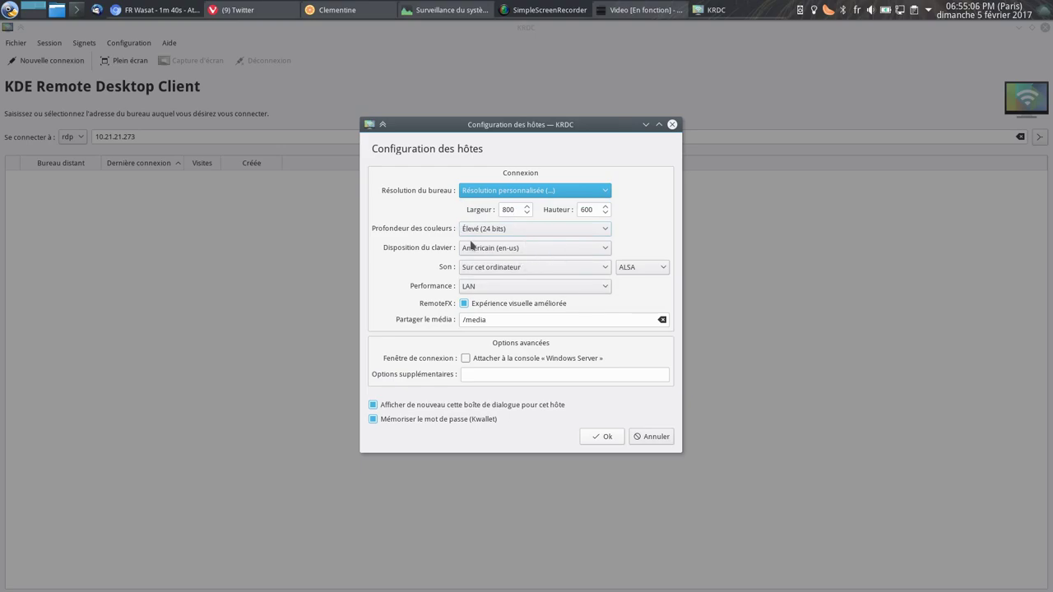
pyautogui.click(540, 250)
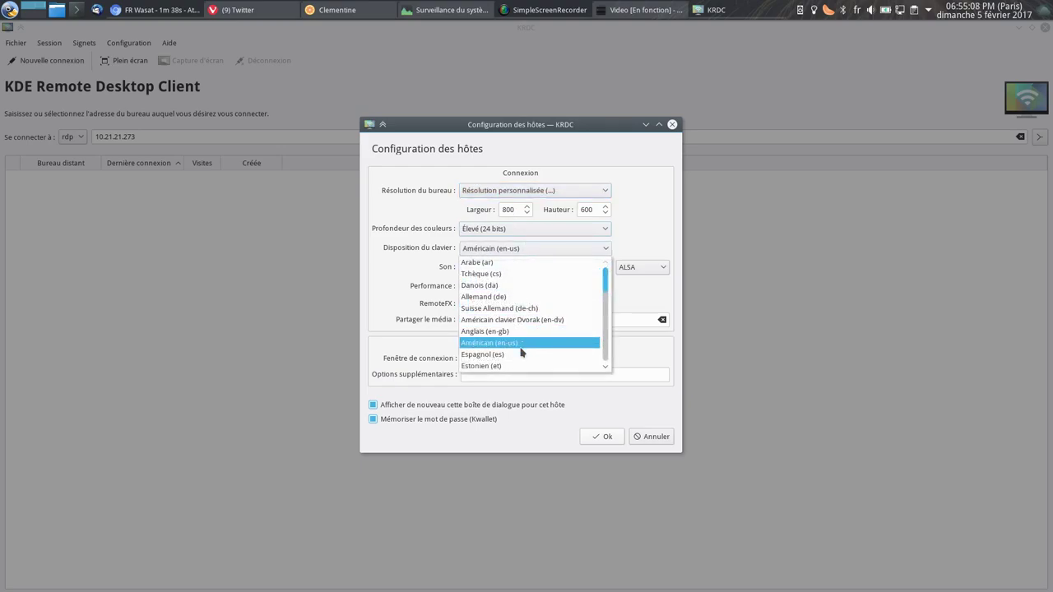
pyautogui.scroll(-2, 534, 341)
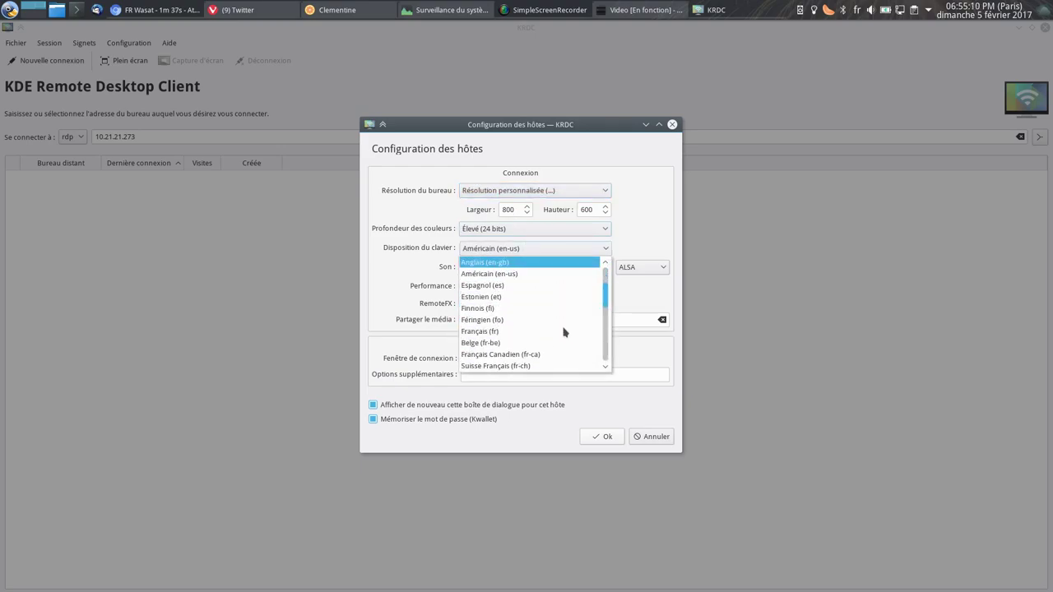
pyautogui.click(512, 331)
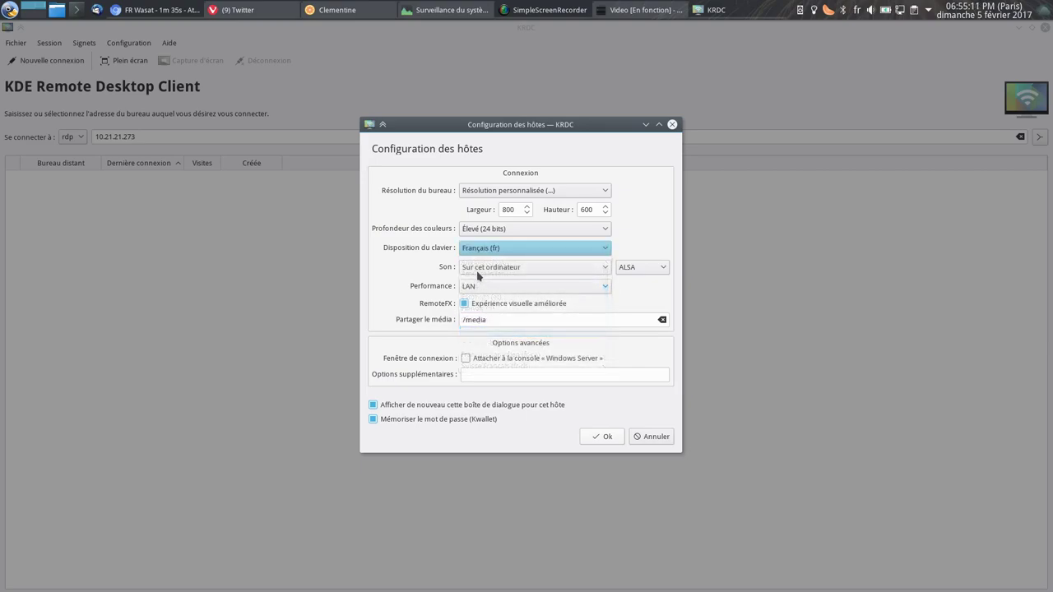
# Choose PulseAudio sound and LAN performance, remember the password, and accept the host settings.
pyautogui.click(630, 267)
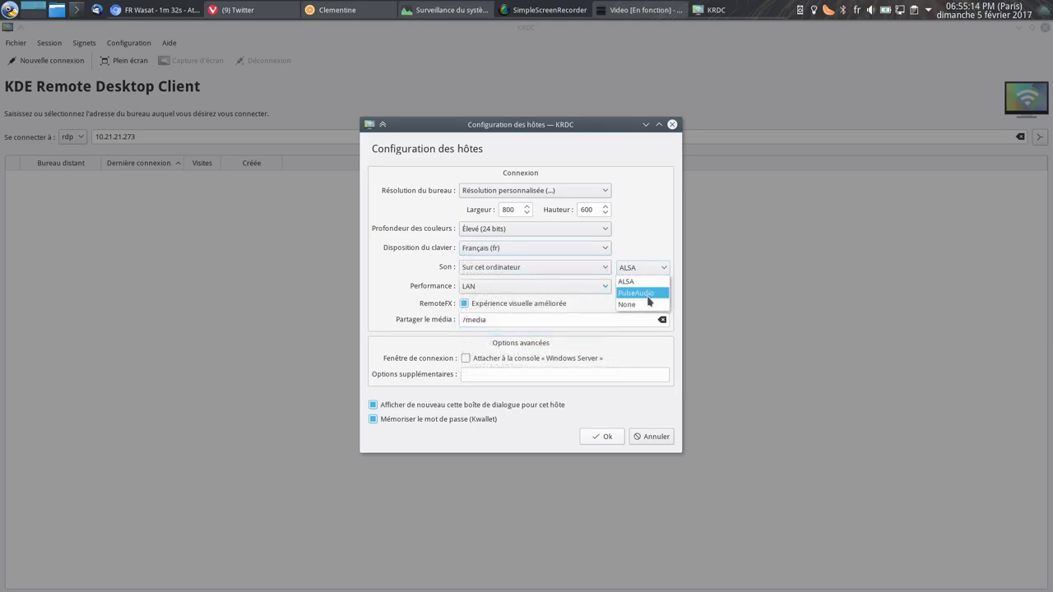
pyautogui.click(648, 295)
pyautogui.click(562, 290)
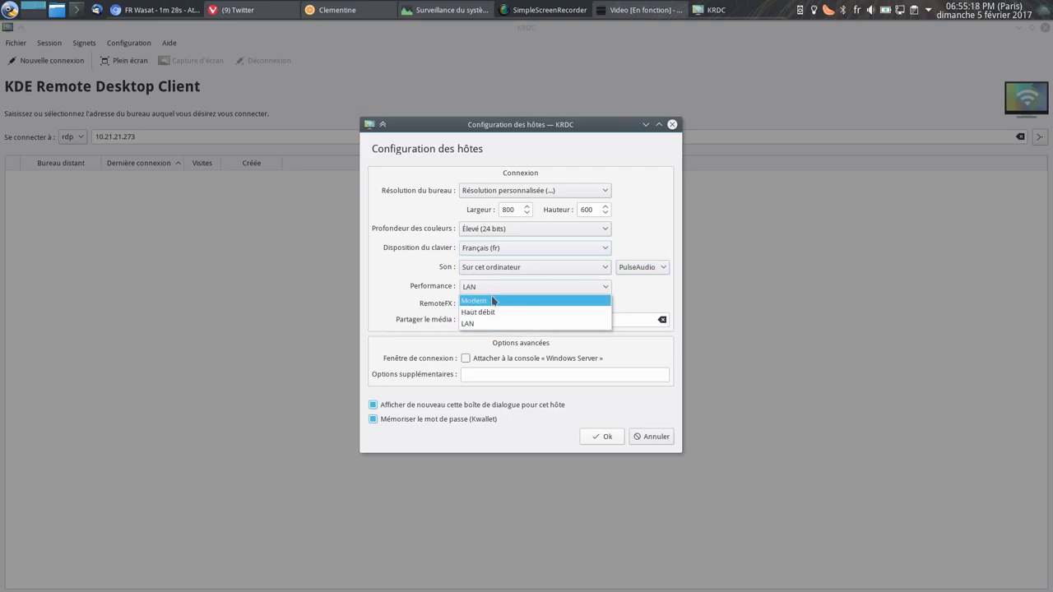
pyautogui.click(473, 322)
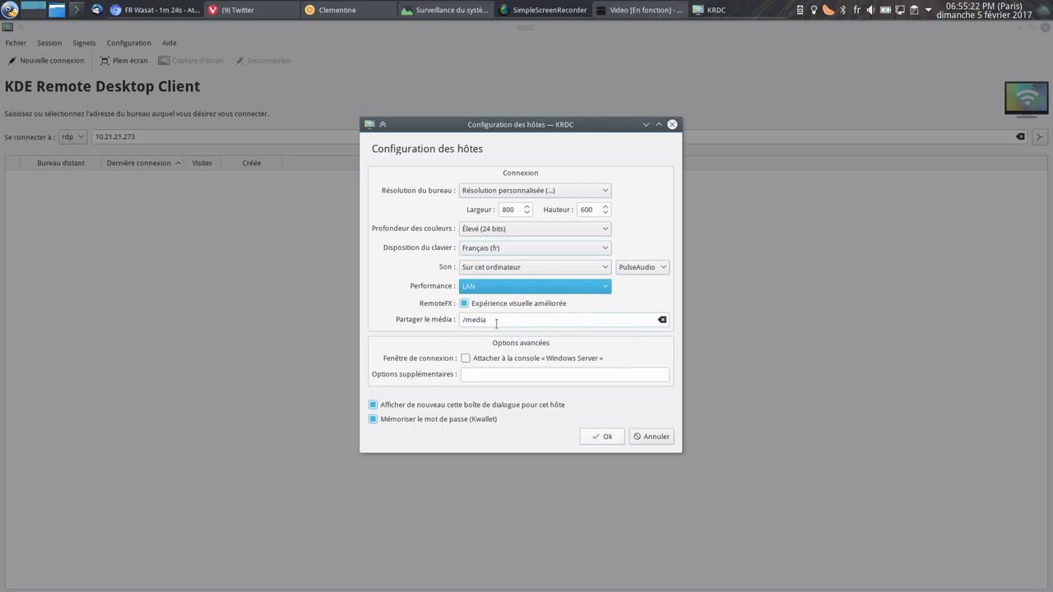
pyautogui.click(466, 359)
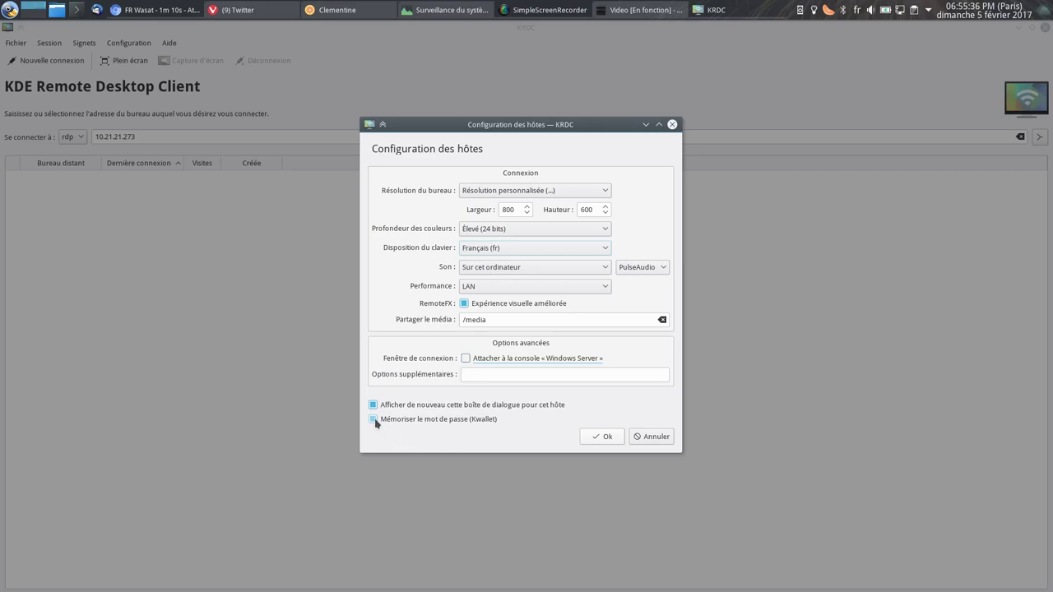
pyautogui.click(485, 421)
pyautogui.click(599, 439)
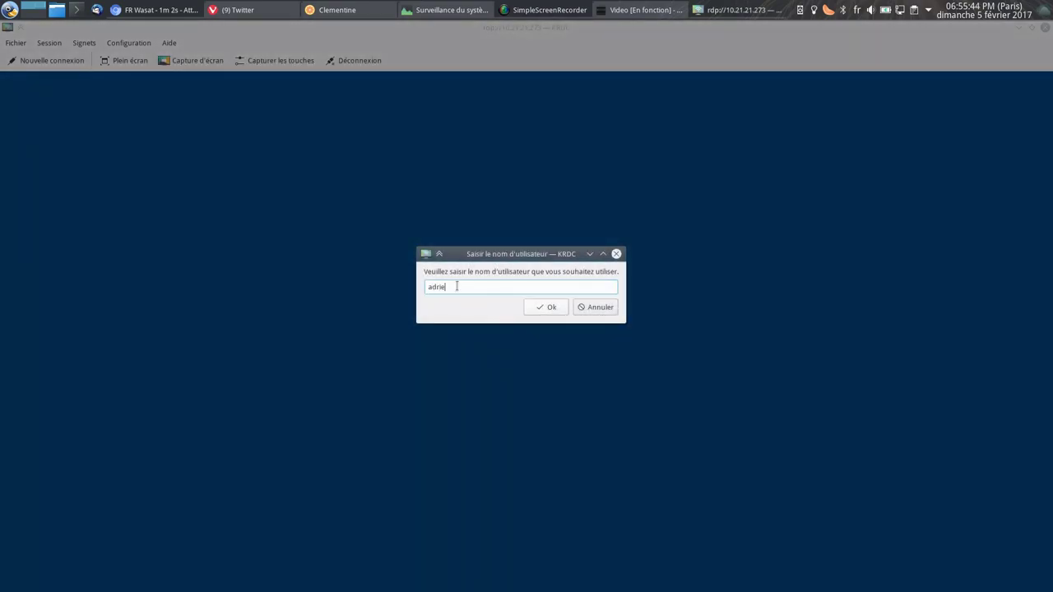
# Enter the username and password, then dismiss the connection failure message.
pyautogui.write('adrien')
pyautogui.press('Return')
pyautogui.write('••••••')
pyautogui.press('Return')
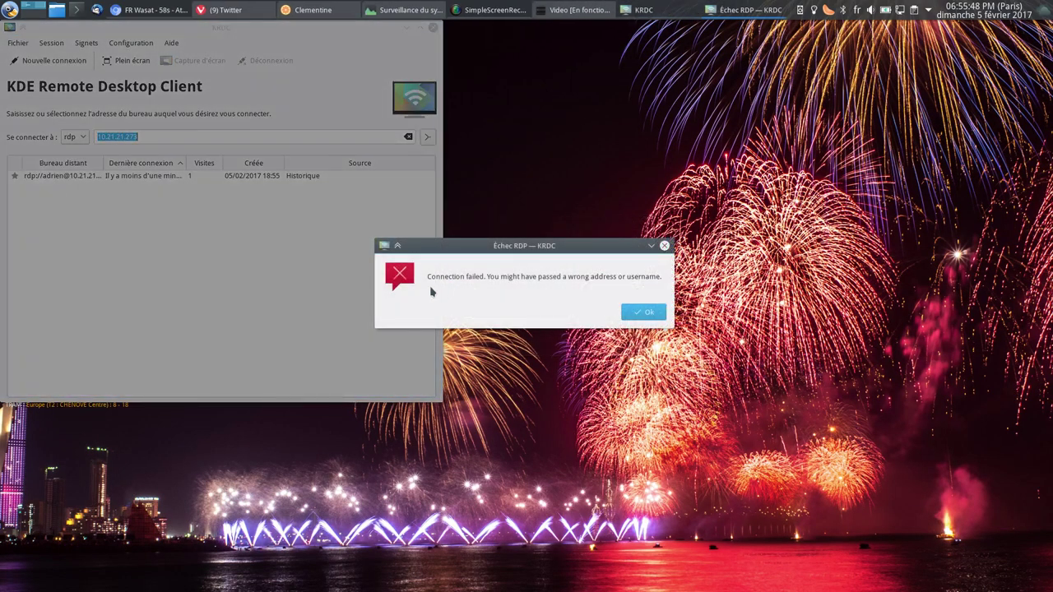
pyautogui.click(643, 313)
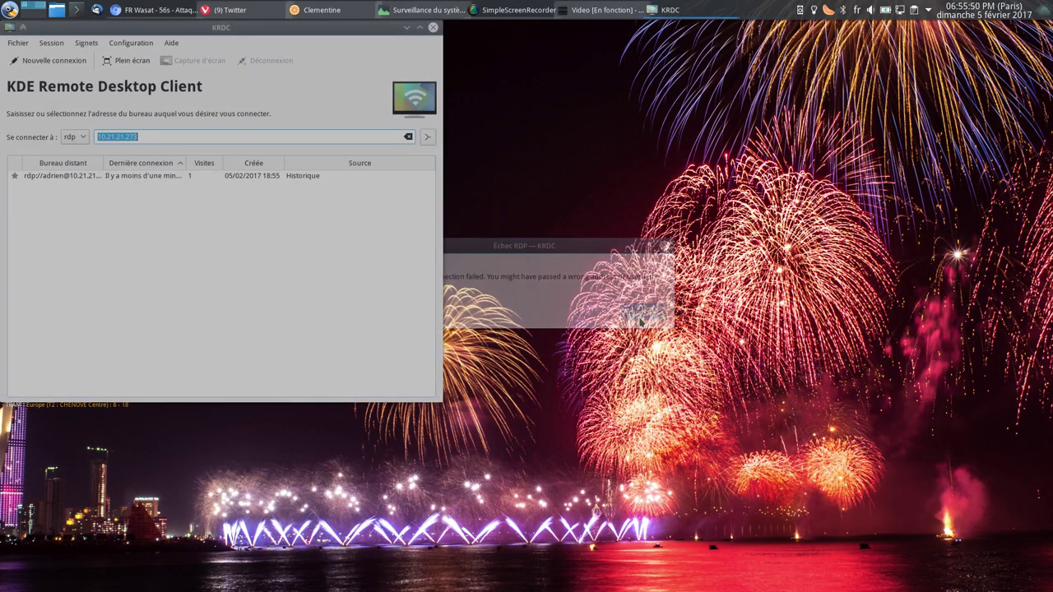
# Retry connecting to 10.21.21.273 with the username and dismiss the second failure.
pyautogui.click(349, 138)
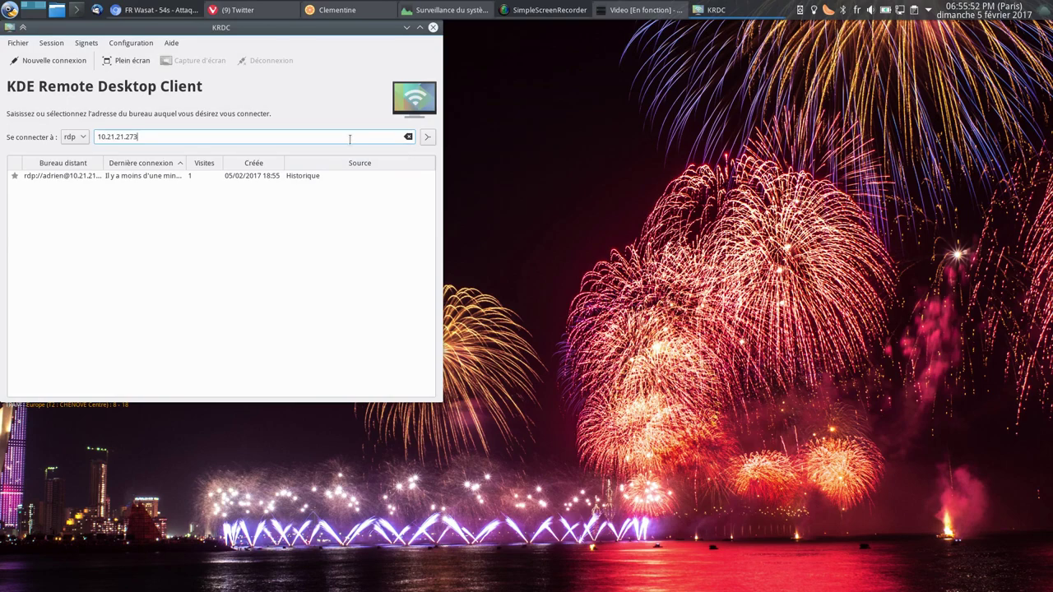
pyautogui.press('Return')
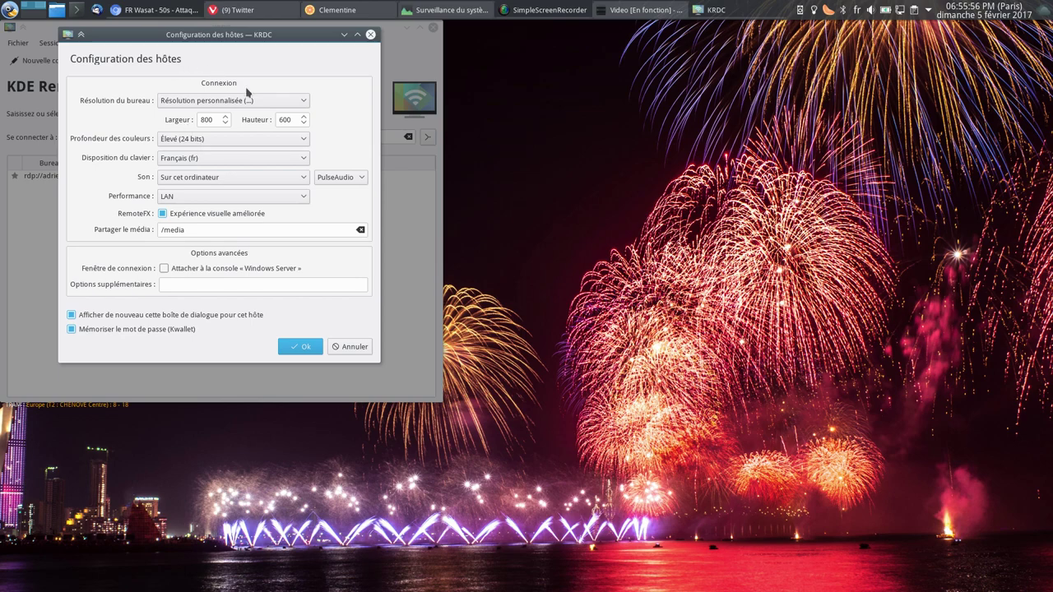
pyautogui.click(285, 344)
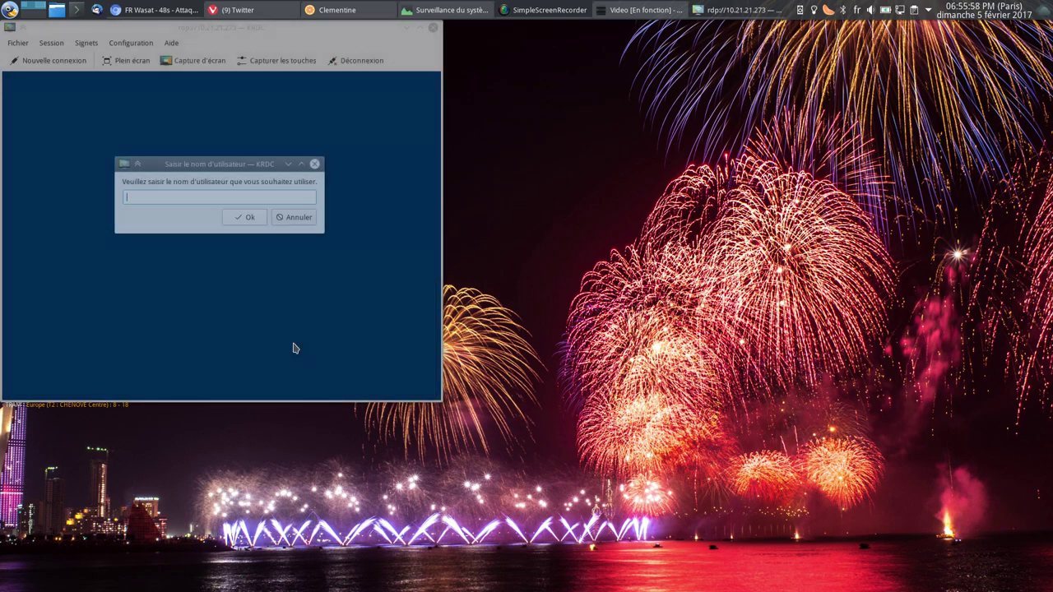
pyautogui.write('adrien')
pyautogui.press('Return')
pyautogui.press('Return')
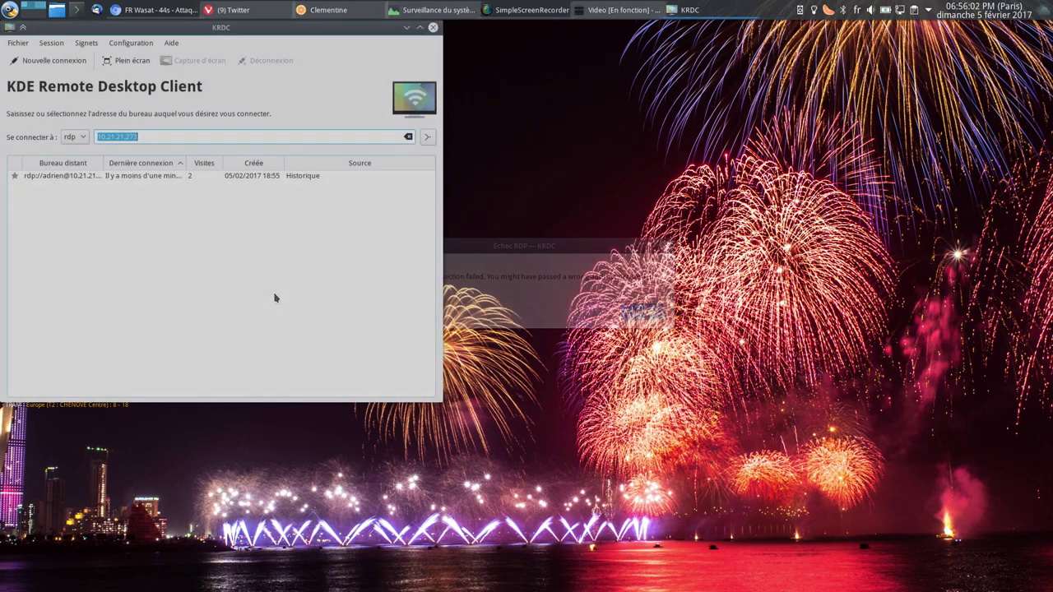
pyautogui.click(305, 347)
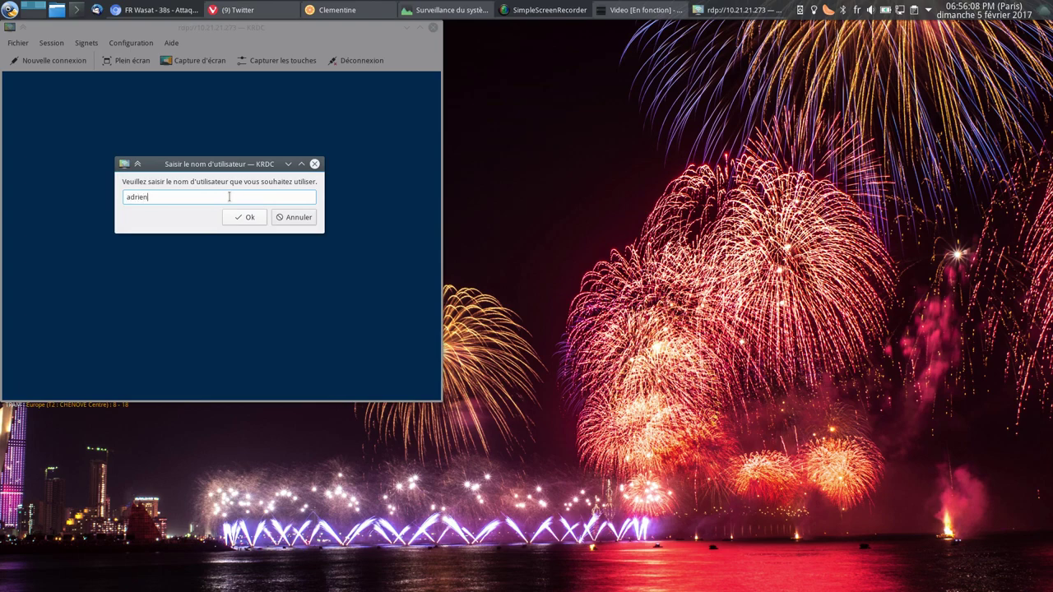
pyautogui.click(248, 217)
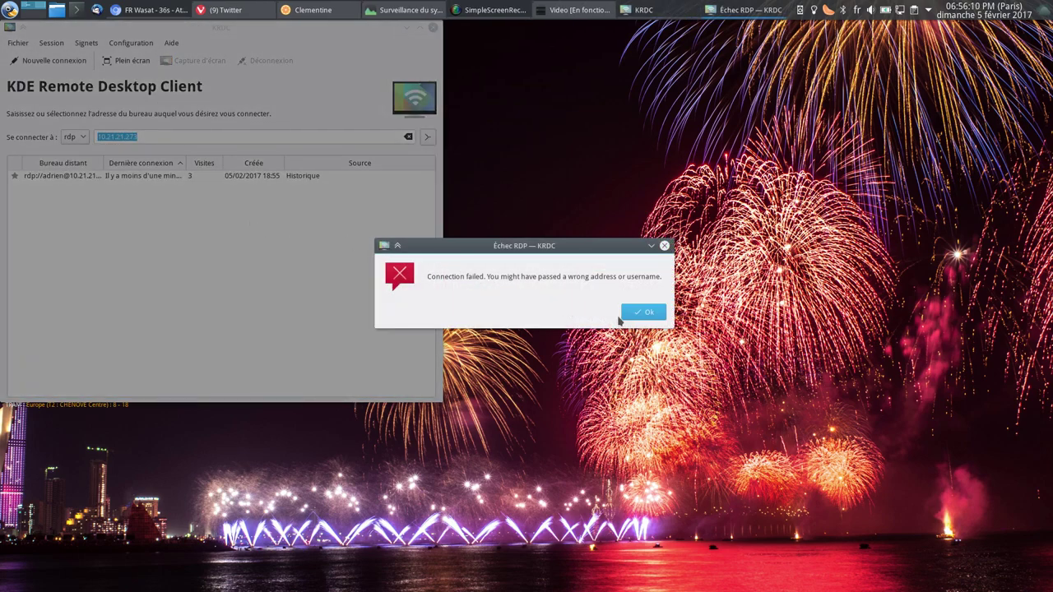
pyautogui.click(639, 313)
# Maximise the KRDC window and clear the address to show all past connections.
pyautogui.moveTo(160, 31); pyautogui.dragTo(431, 116)
pyautogui.doubleClick(430, 116)
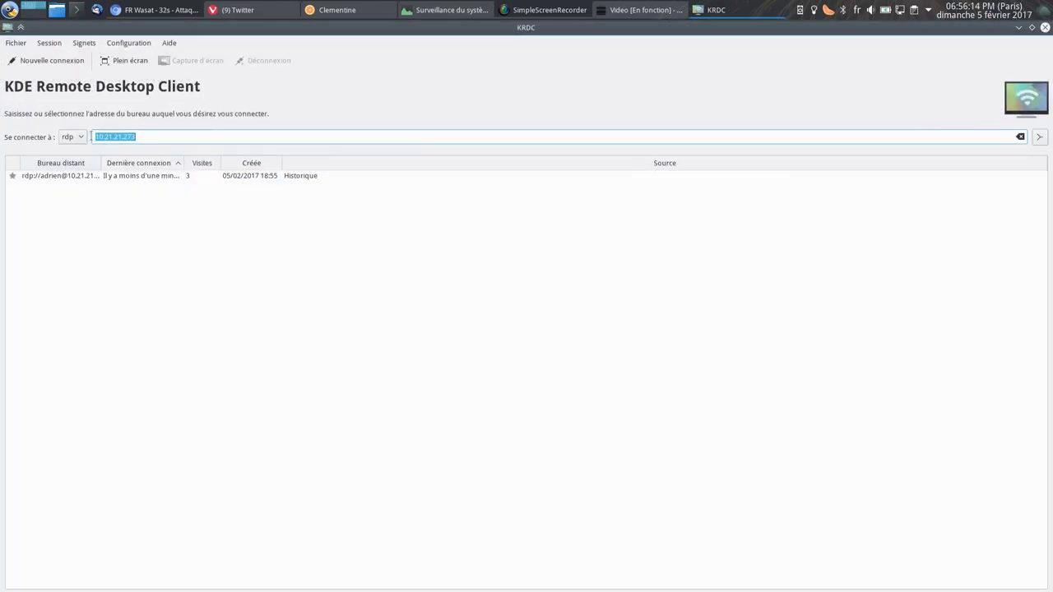
pyautogui.click(65, 64)
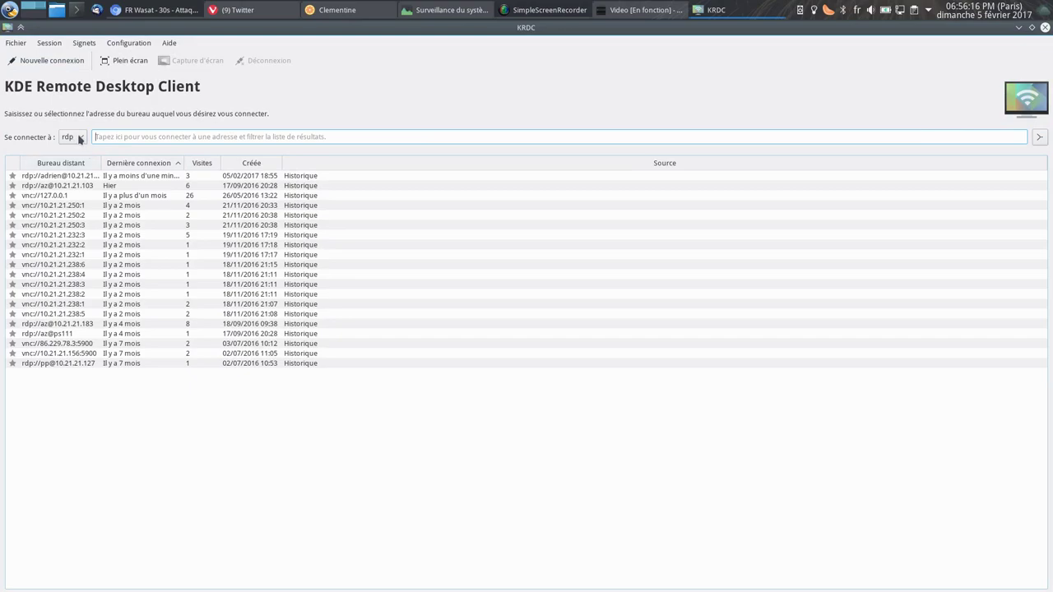
# Connect to 10.21.21.173 using the Français (fr) keyboard layout.
pyautogui.write('10')
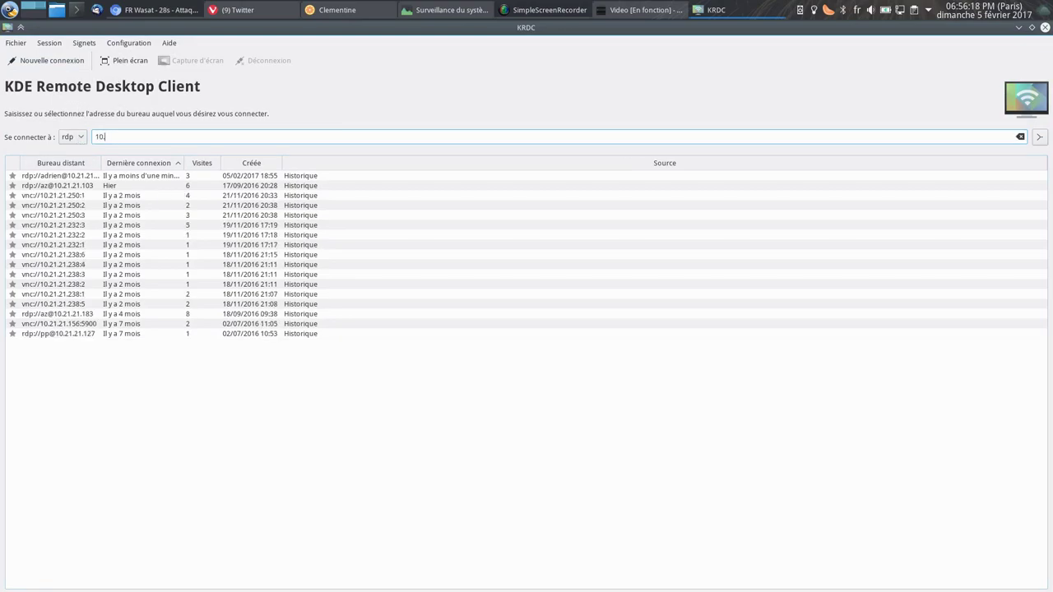
pyautogui.write('.21.21.173')
pyautogui.press('Return')
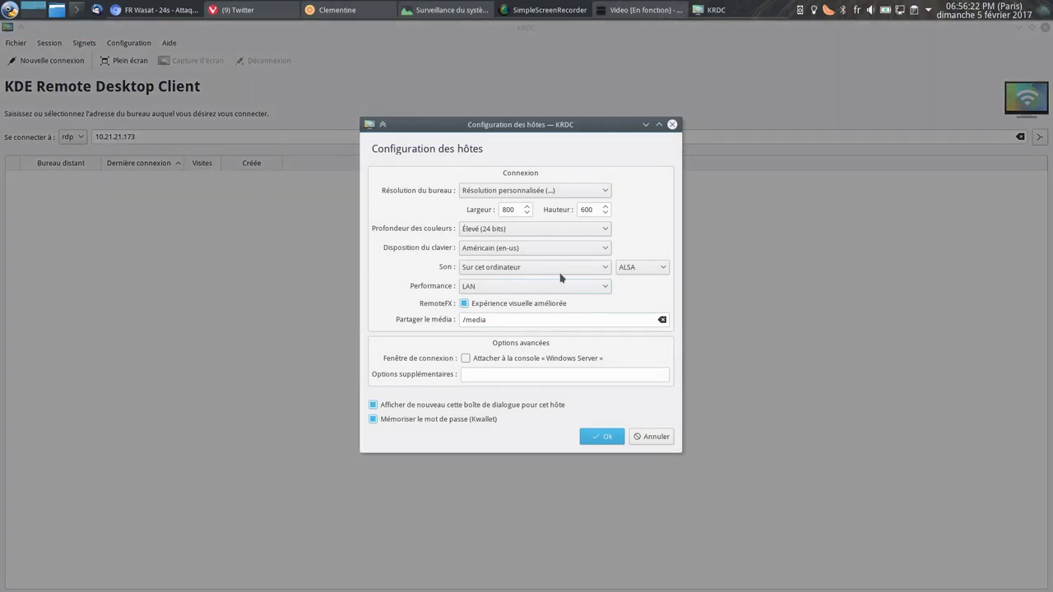
pyautogui.click(536, 248)
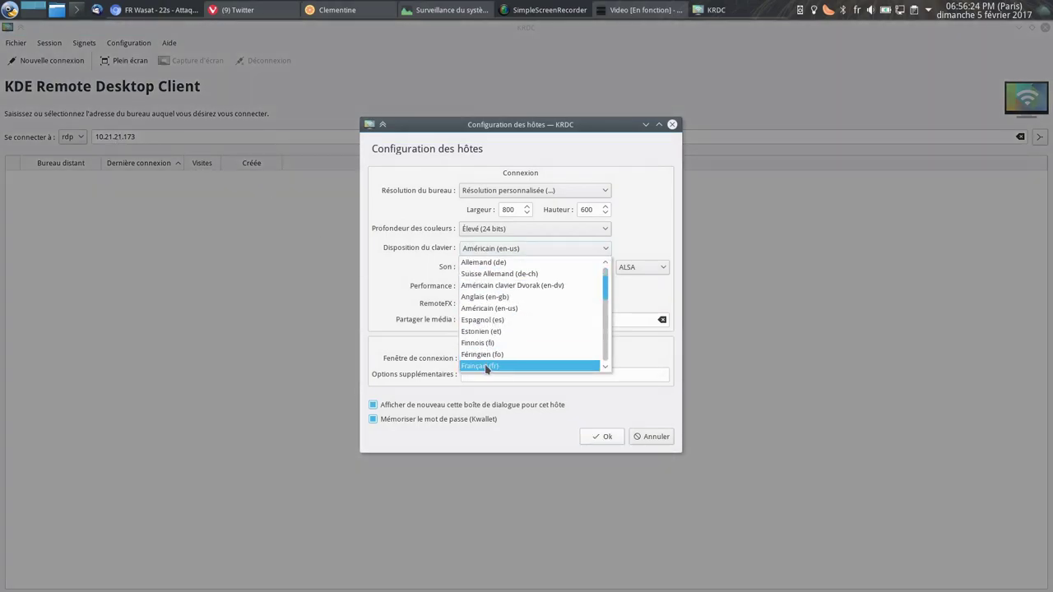
pyautogui.click(487, 358)
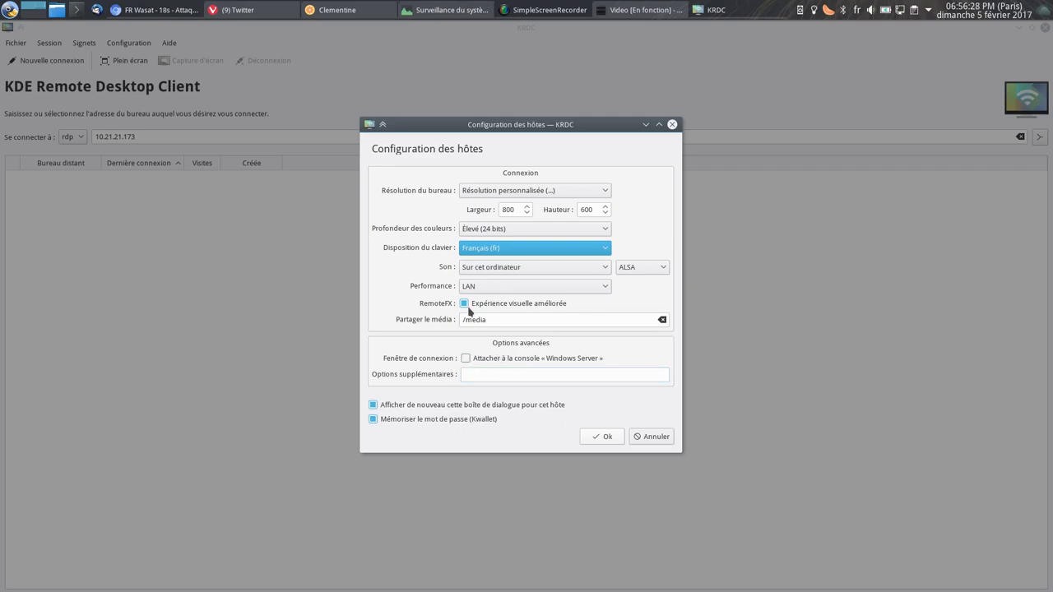
pyautogui.click(603, 437)
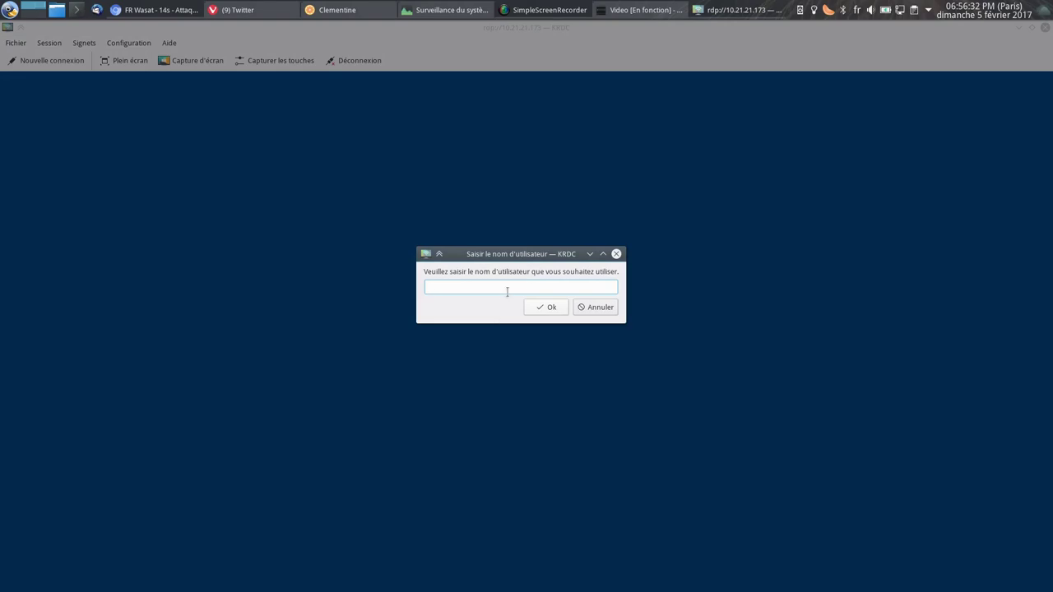
# Submit the username and password to log in to the remote Windows.
pyautogui.press('Return')
pyautogui.write('••')
pyautogui.press('Return')
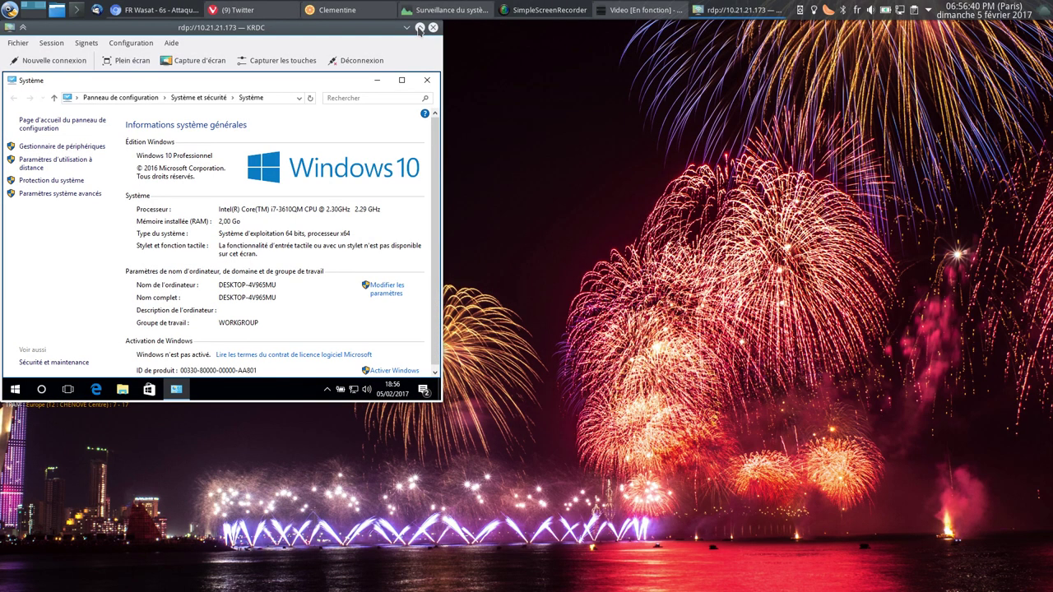
# Disconnect the remote session and maximise KRDC with 10.21.21.173 picked from history.
pyautogui.click(419, 28)
pyautogui.doubleClick(616, 30)
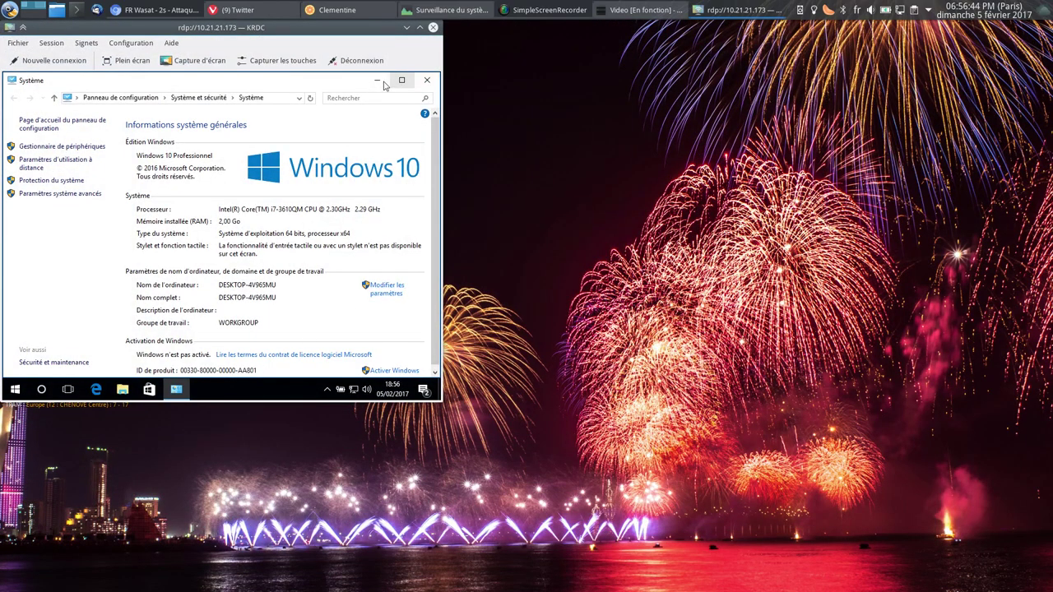
pyautogui.click(349, 61)
pyautogui.click(93, 175)
pyautogui.click(173, 43)
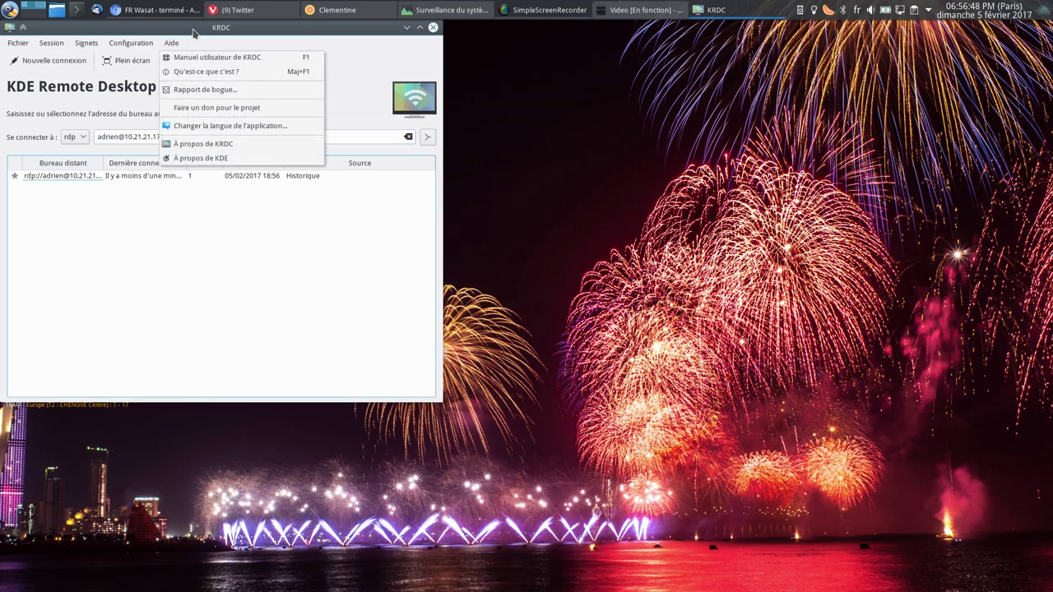
pyautogui.click(194, 29)
pyautogui.doubleClick(194, 28)
# Bookmark 10.21.21.173, set it to the current screen resolution, and reconnect from the bookmark.
pyautogui.click(13, 176)
pyautogui.rightClick(64, 176)
pyautogui.click(99, 214)
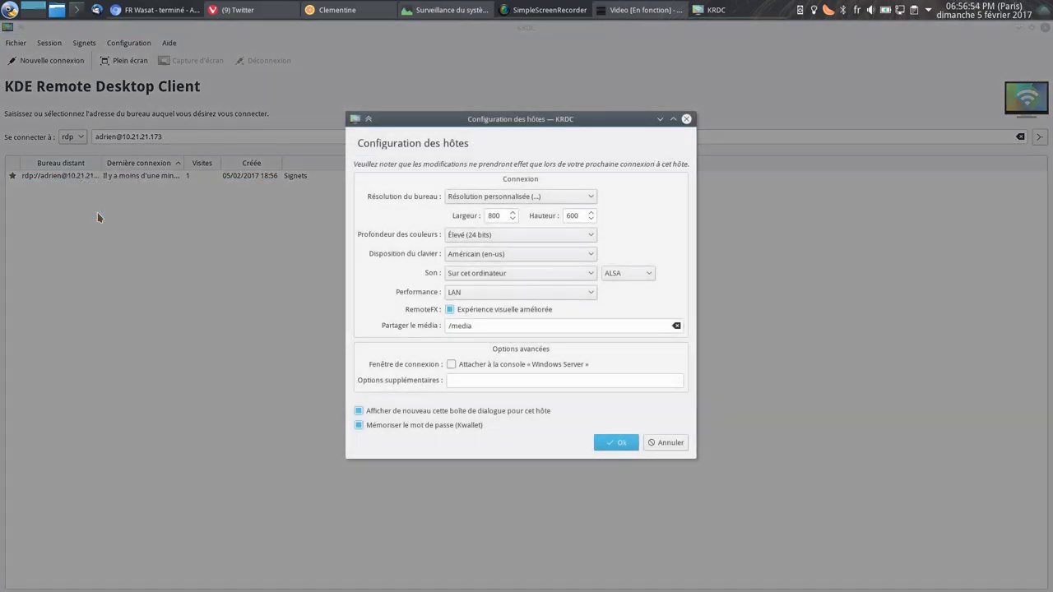
pyautogui.click(515, 201)
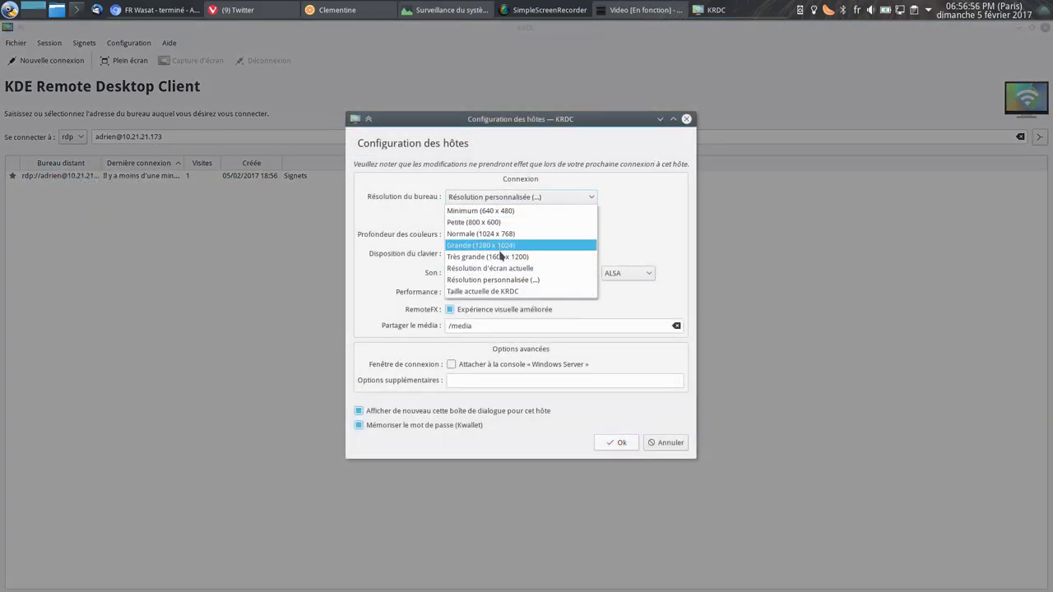
pyautogui.click(534, 268)
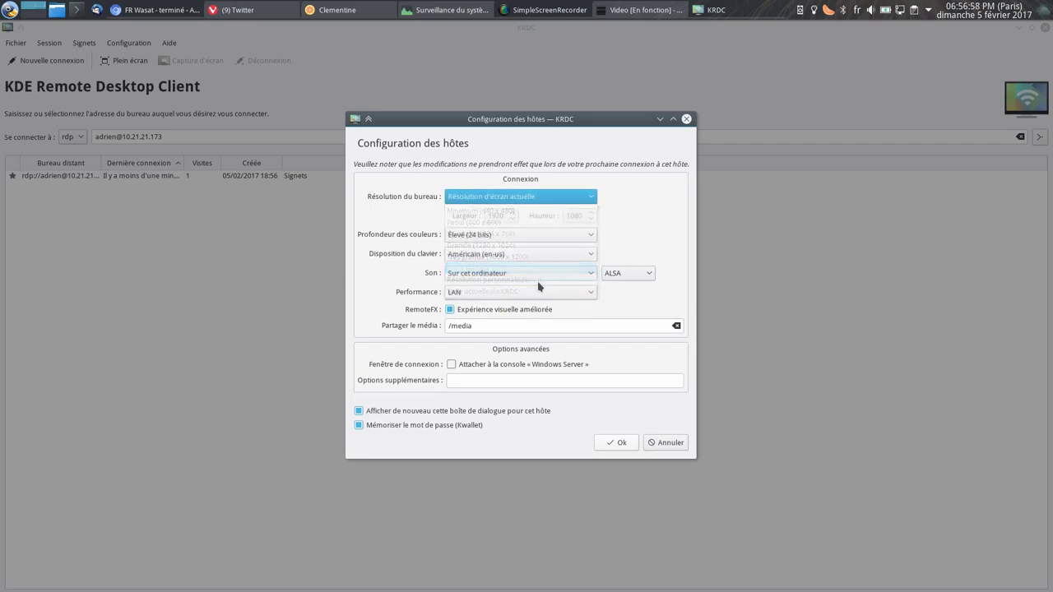
pyautogui.click(623, 445)
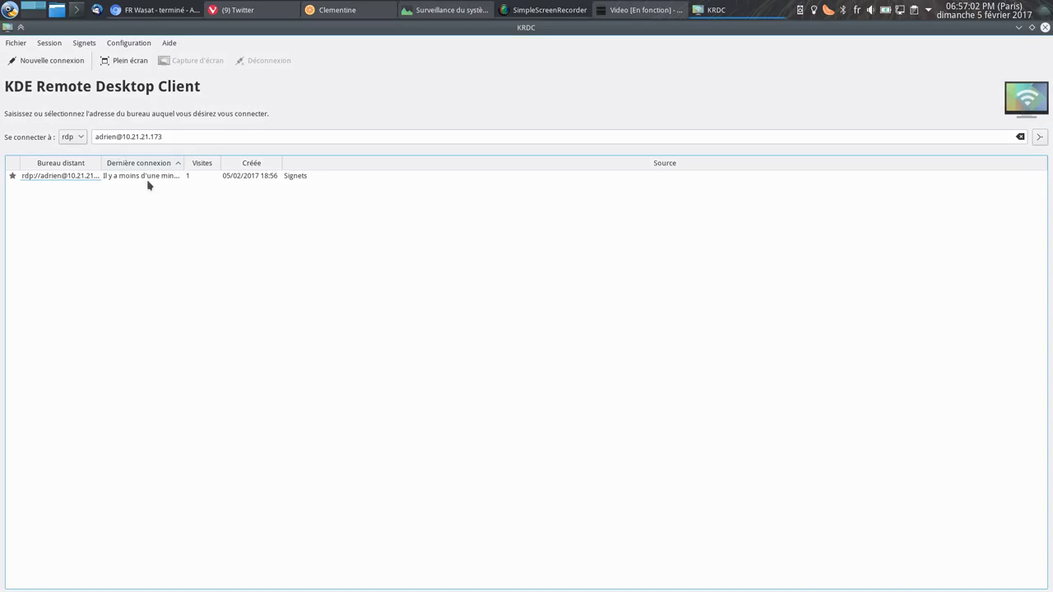
pyautogui.doubleClick(153, 176)
pyautogui.click(584, 439)
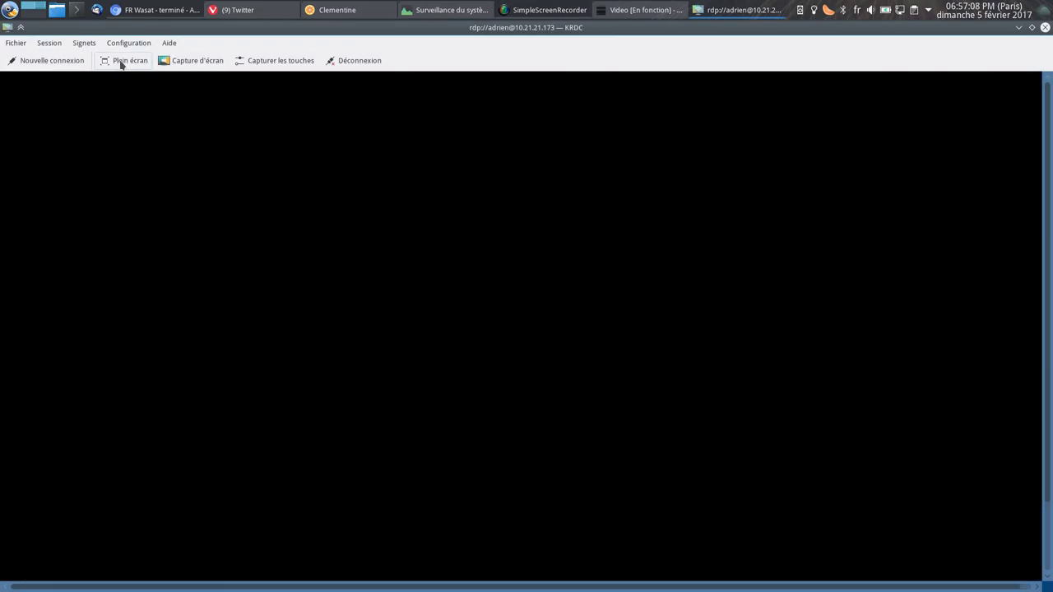
# View the Windows session full screen, move the System window, exit full screen, and close KRDC.
pyautogui.click(115, 61)
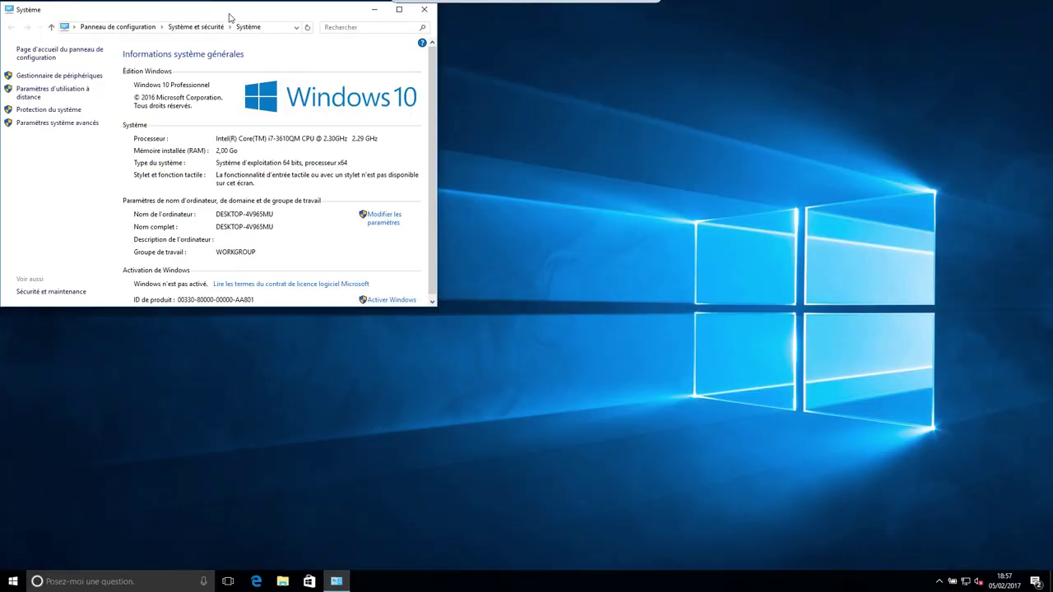
pyautogui.moveTo(234, 14); pyautogui.dragTo(621, 148)
pyautogui.moveTo(595, 8)
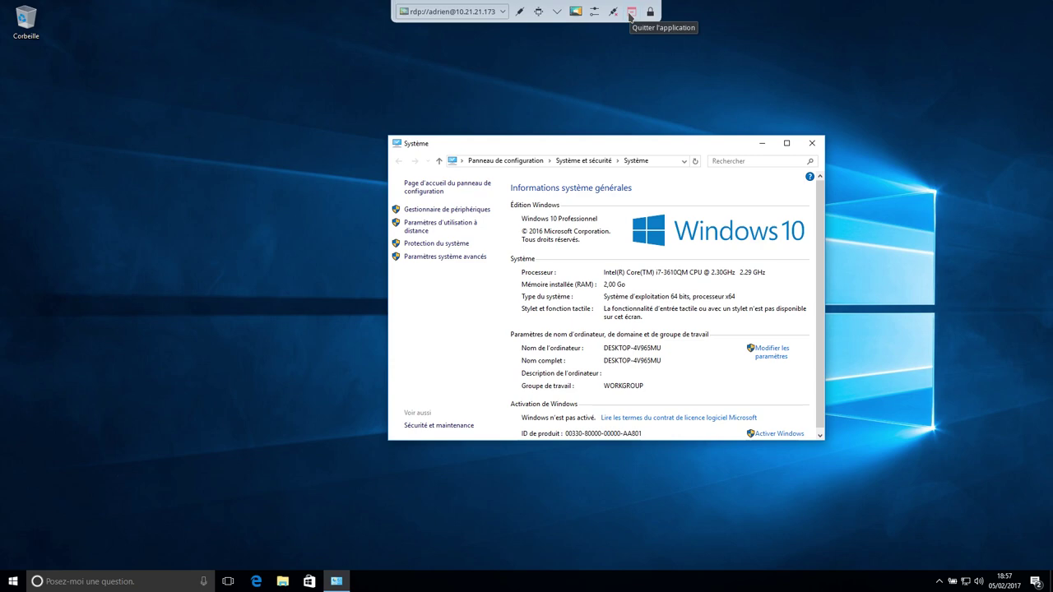
pyautogui.click(615, 12)
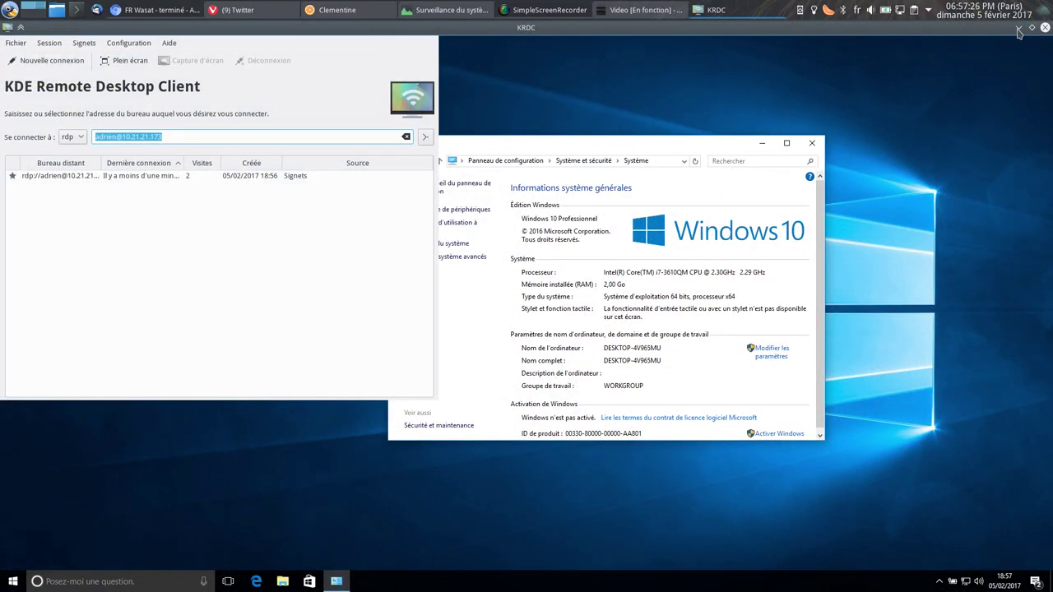
pyautogui.click(1045, 28)
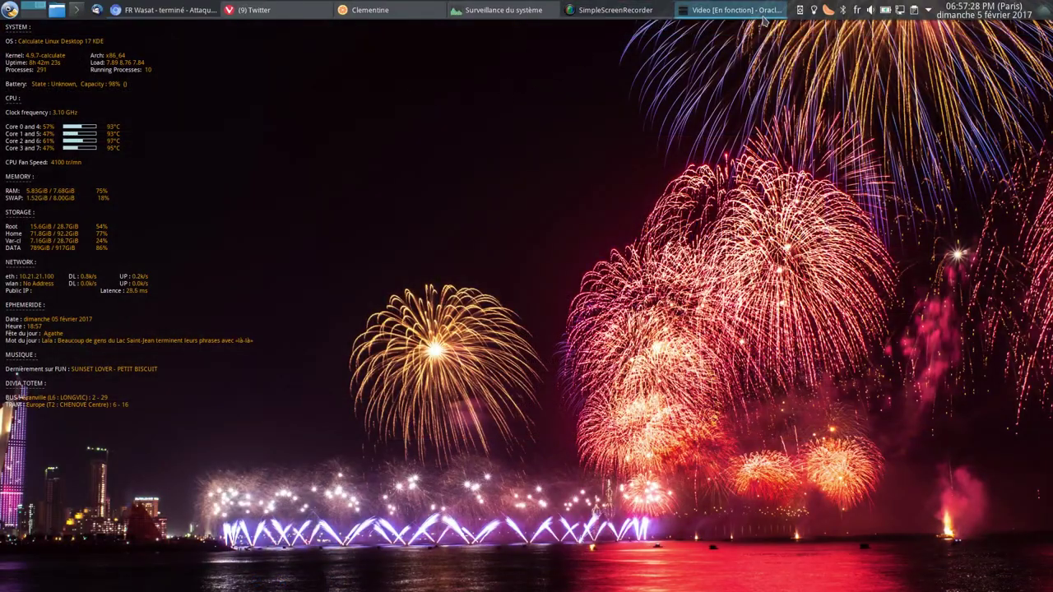
# Bring the VirtualBox VM window forward and sign in to Windows 10 with the account password.
pyautogui.click(732, 10)
pyautogui.click(487, 369)
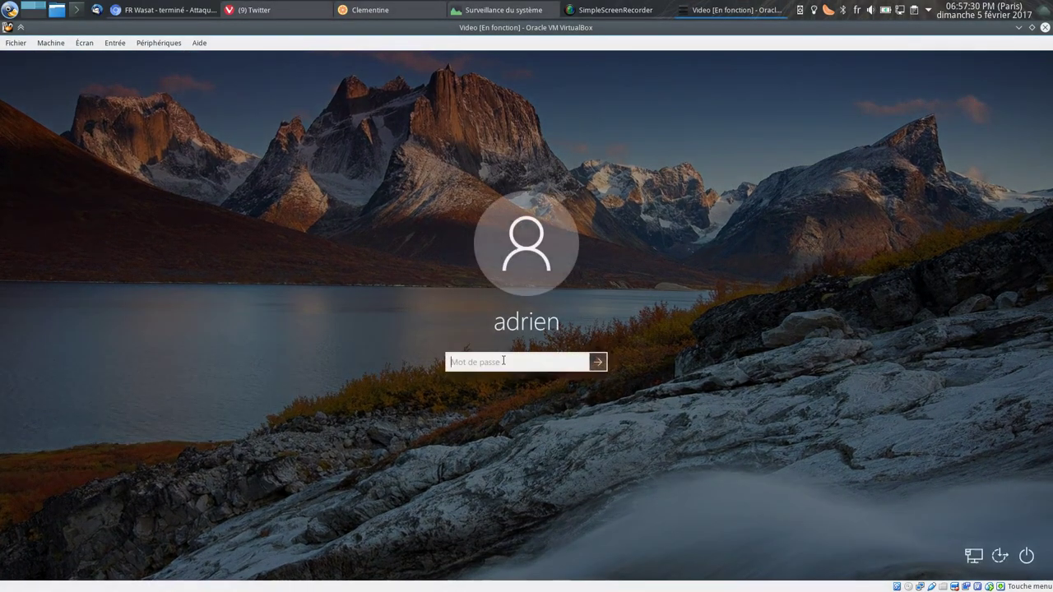
pyautogui.write('***')
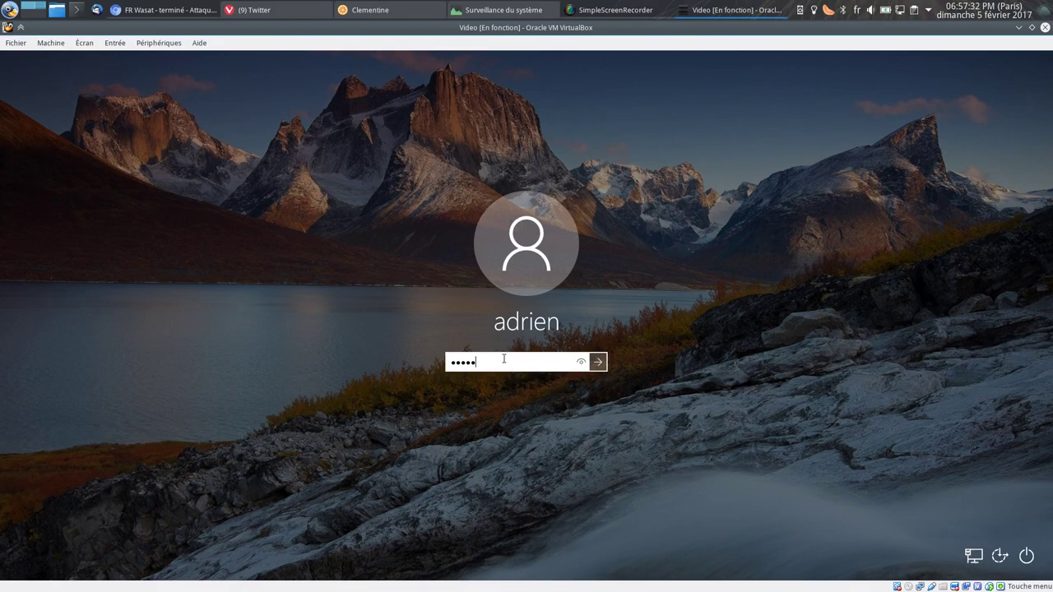
pyautogui.press('Return')
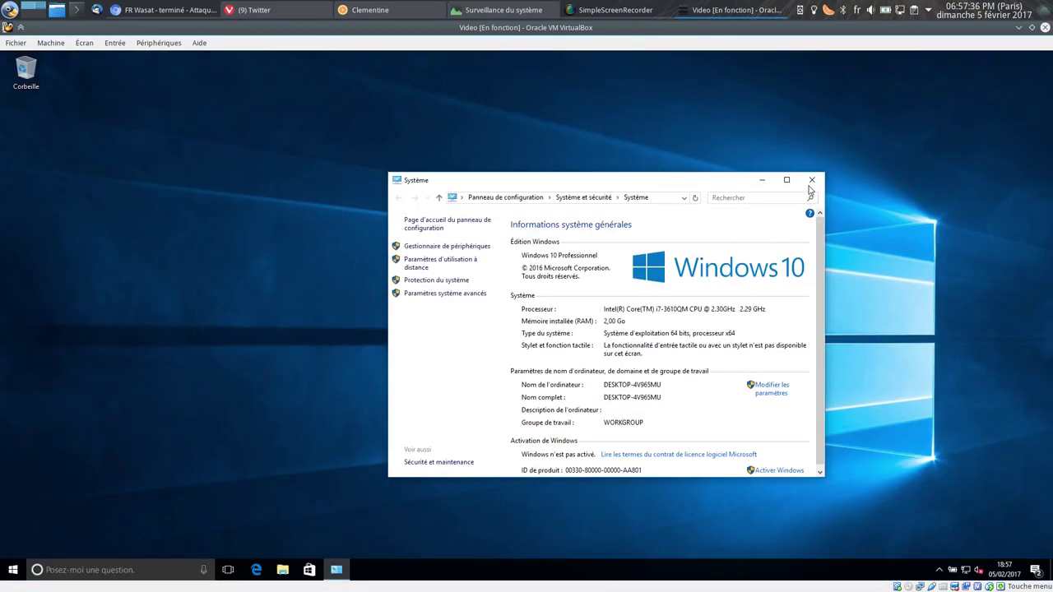
# Shut down the Windows 10 guest via Start's power options (Arrêter).
pyautogui.click(13, 570)
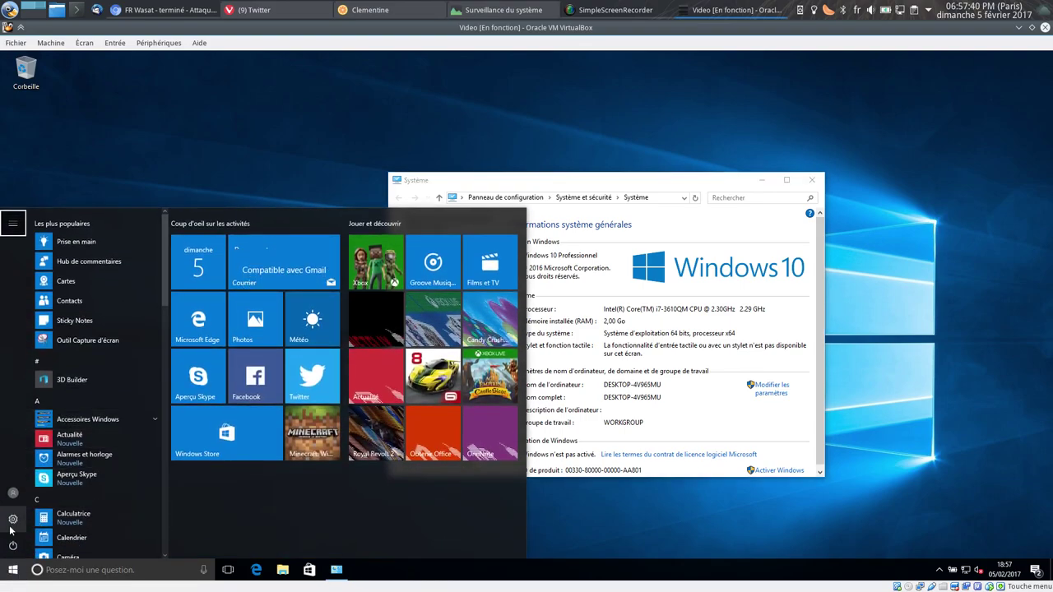
pyautogui.click(12, 545)
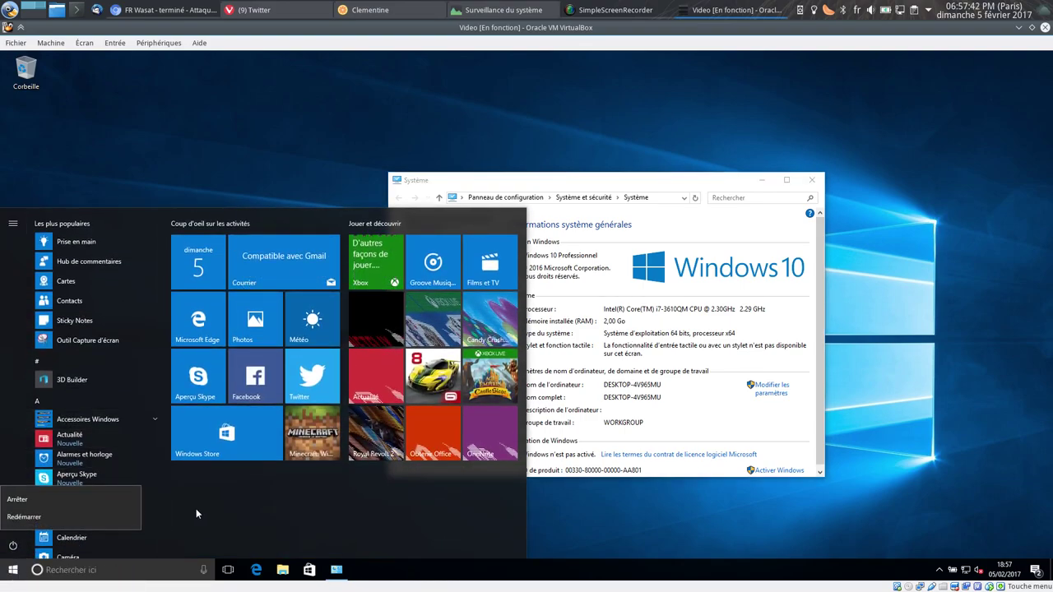
pyautogui.click(68, 499)
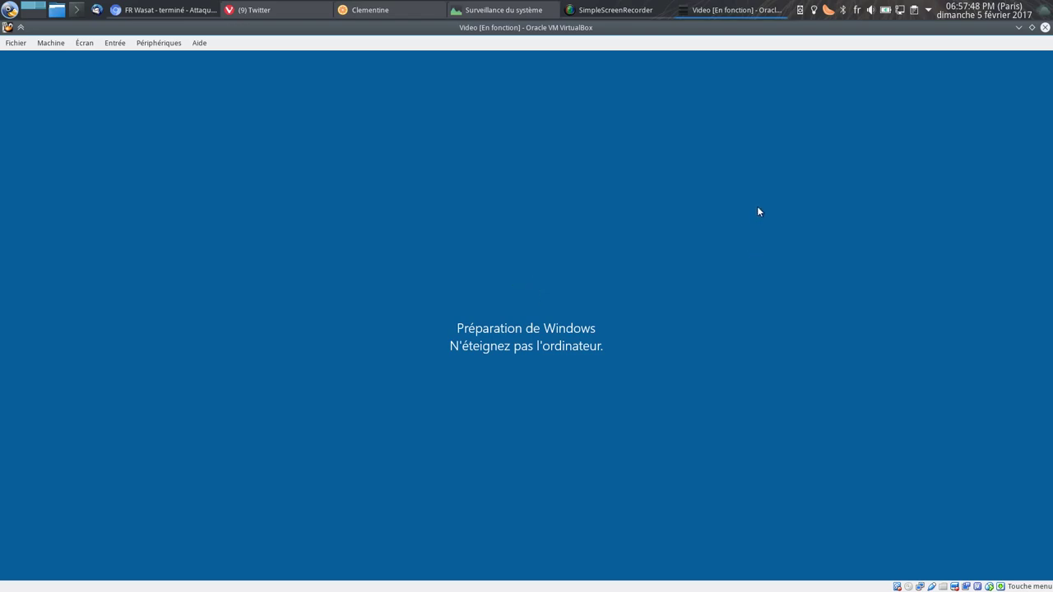
pyautogui.click(613, 9)
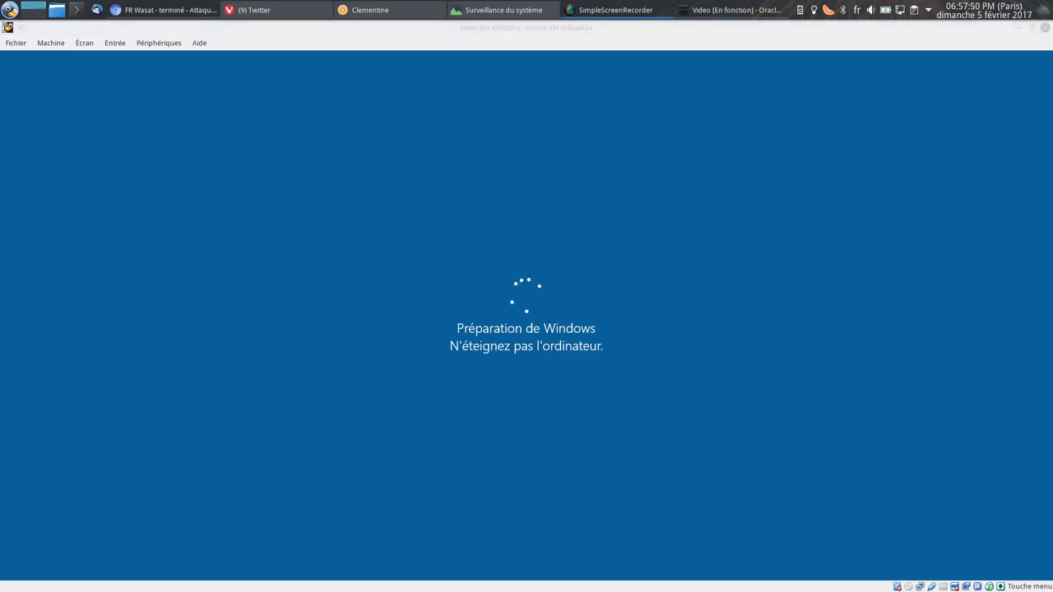